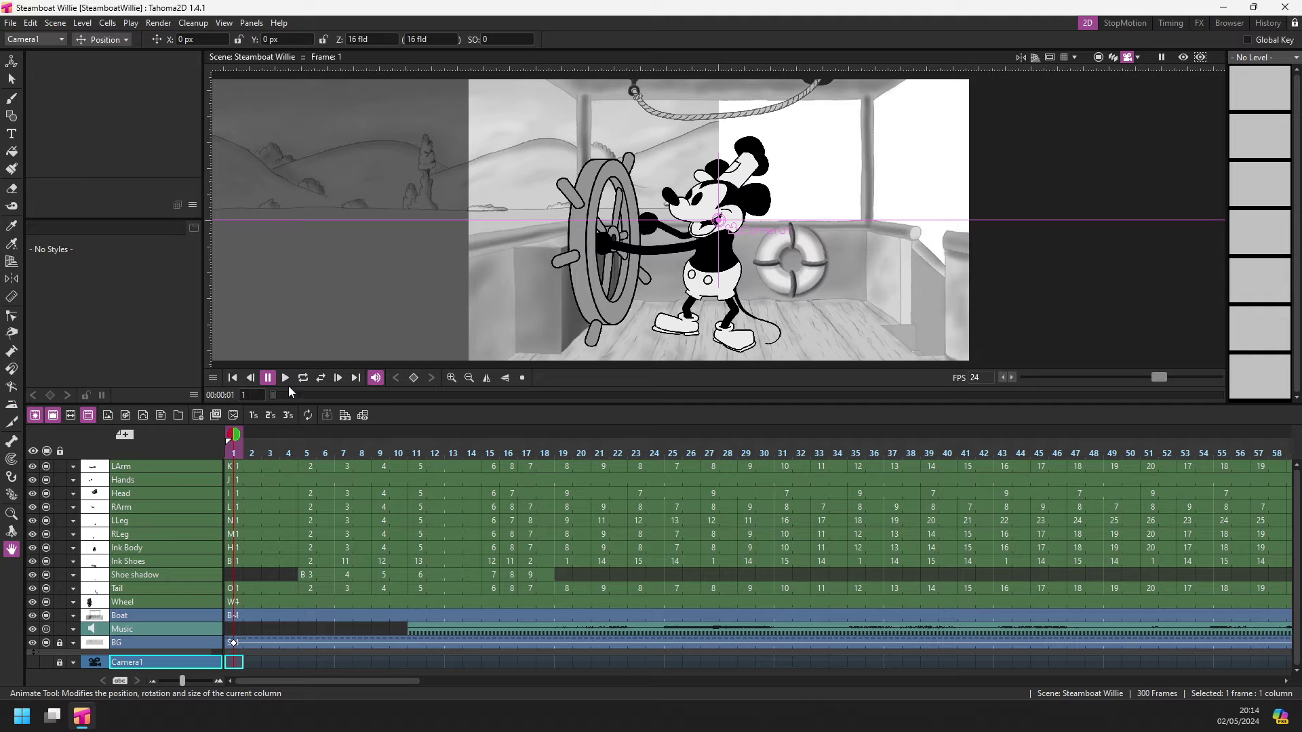
# Play the scene back and stop at frame 1, then add a folder named Mickey above the Hands column
pyautogui.click(285, 379)
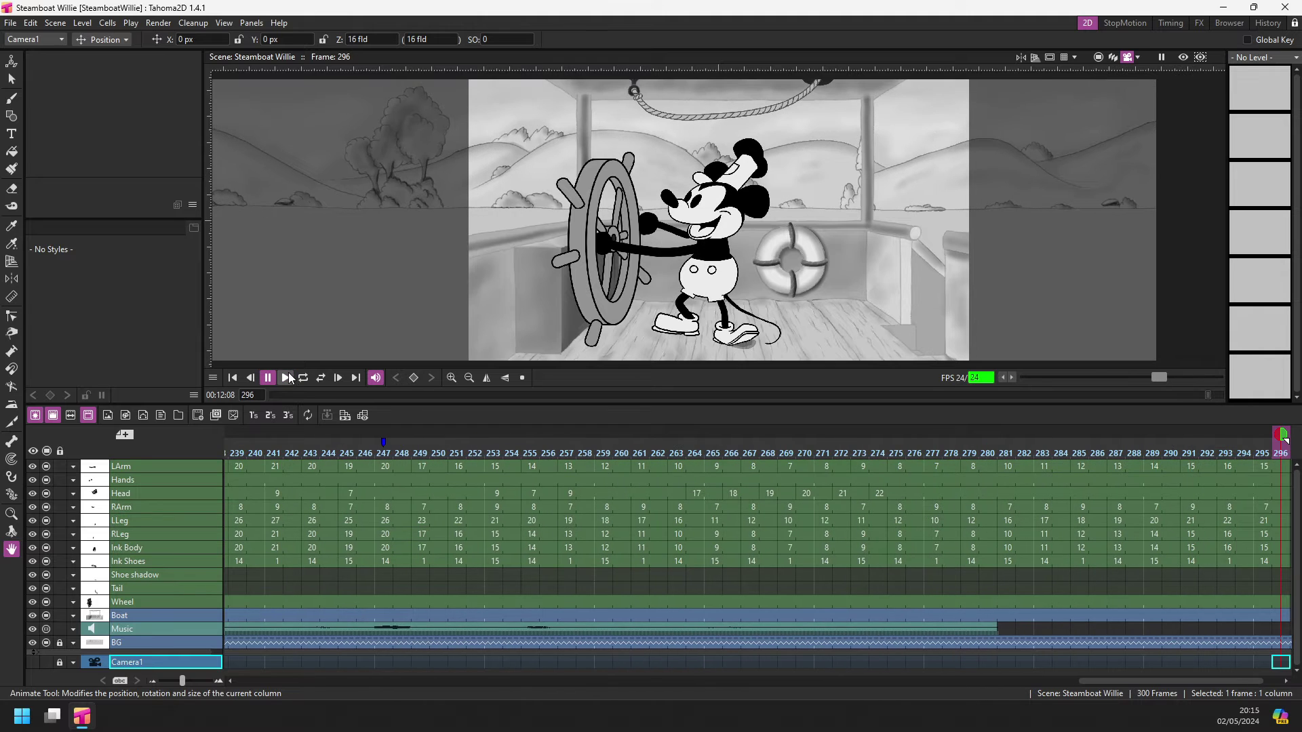
pyautogui.click(231, 379)
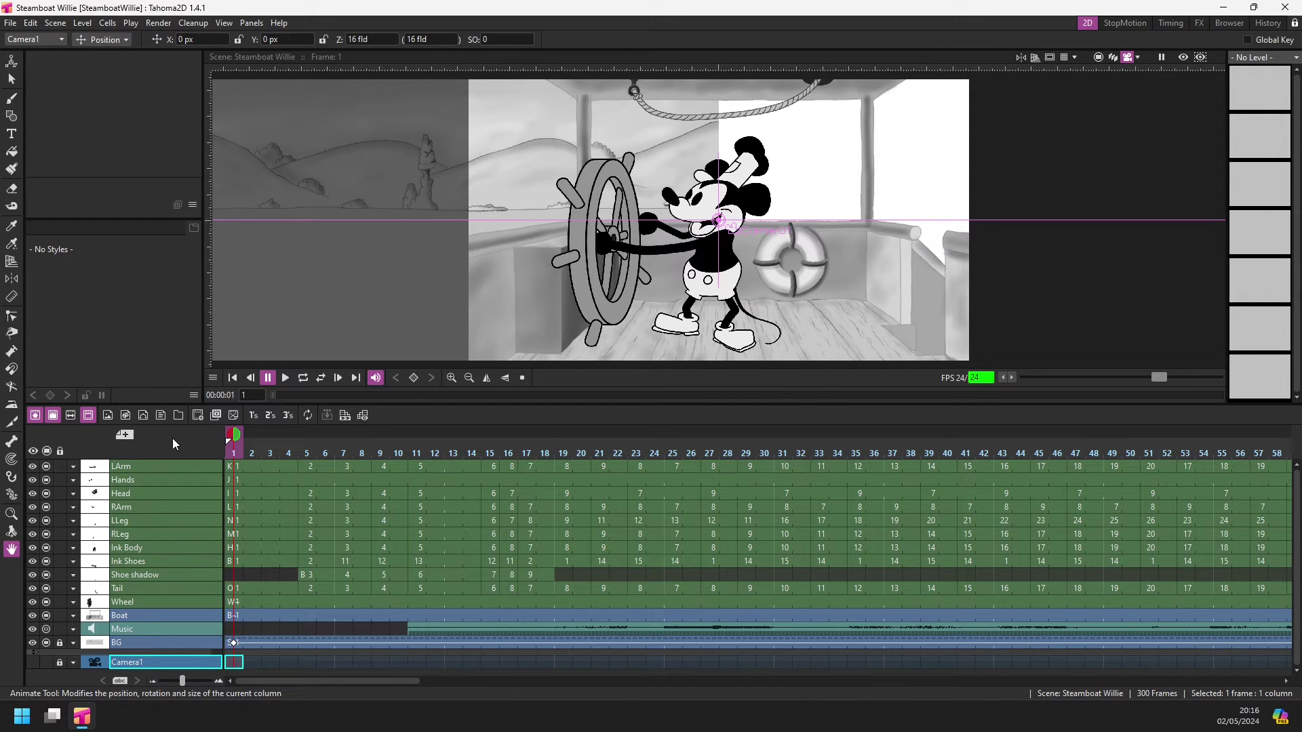
pyautogui.rightClick(168, 479)
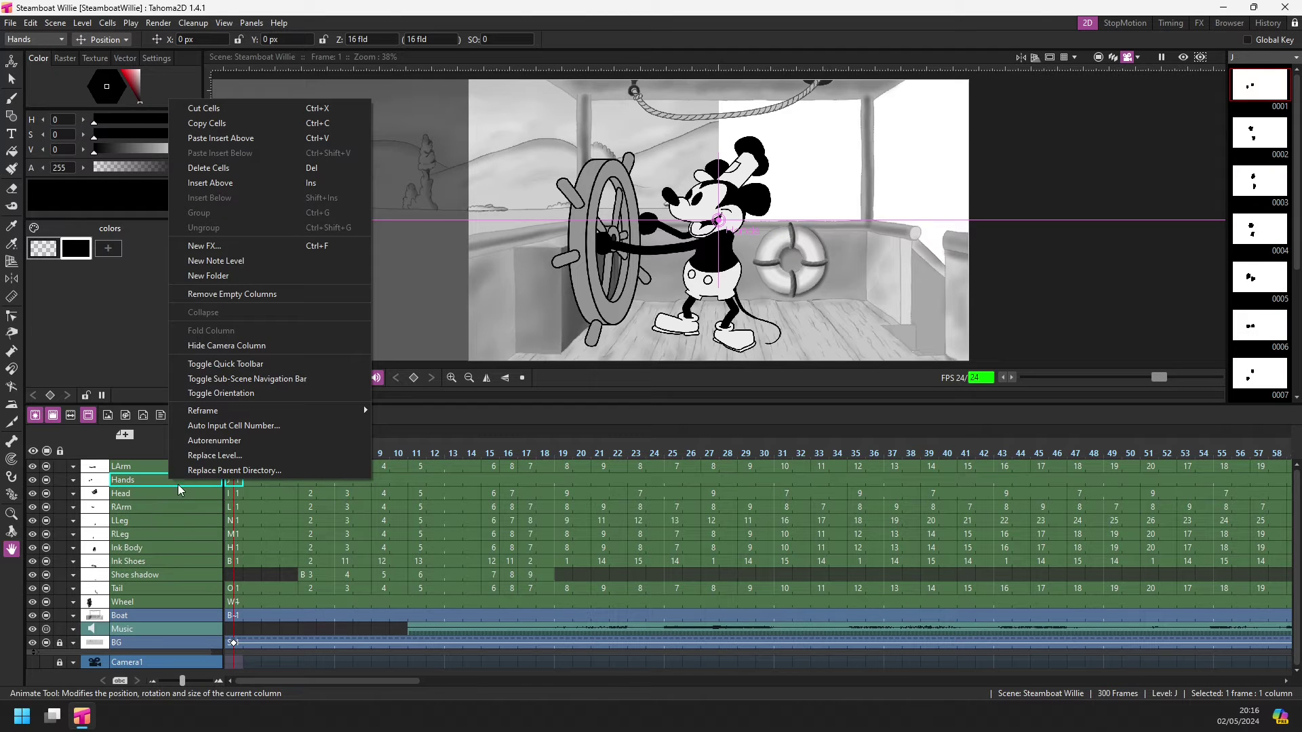
pyautogui.click(230, 276)
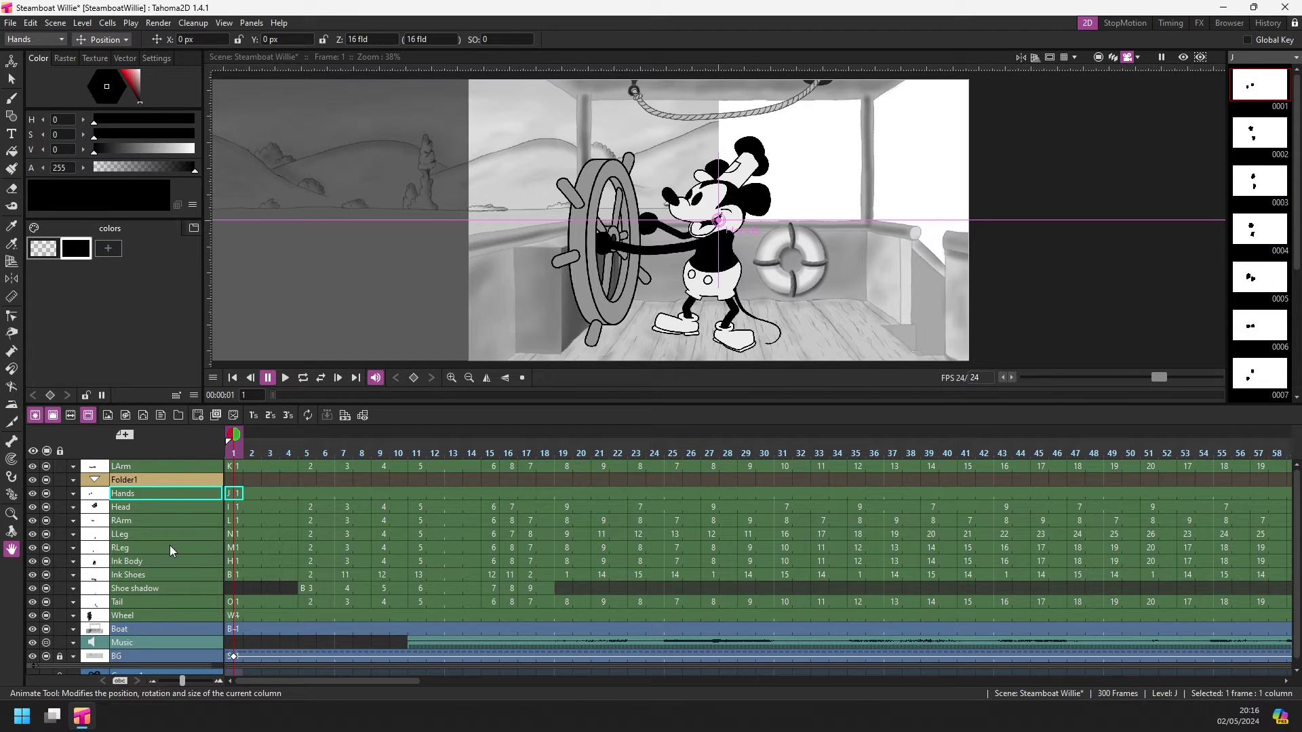
pyautogui.doubleClick(135, 481)
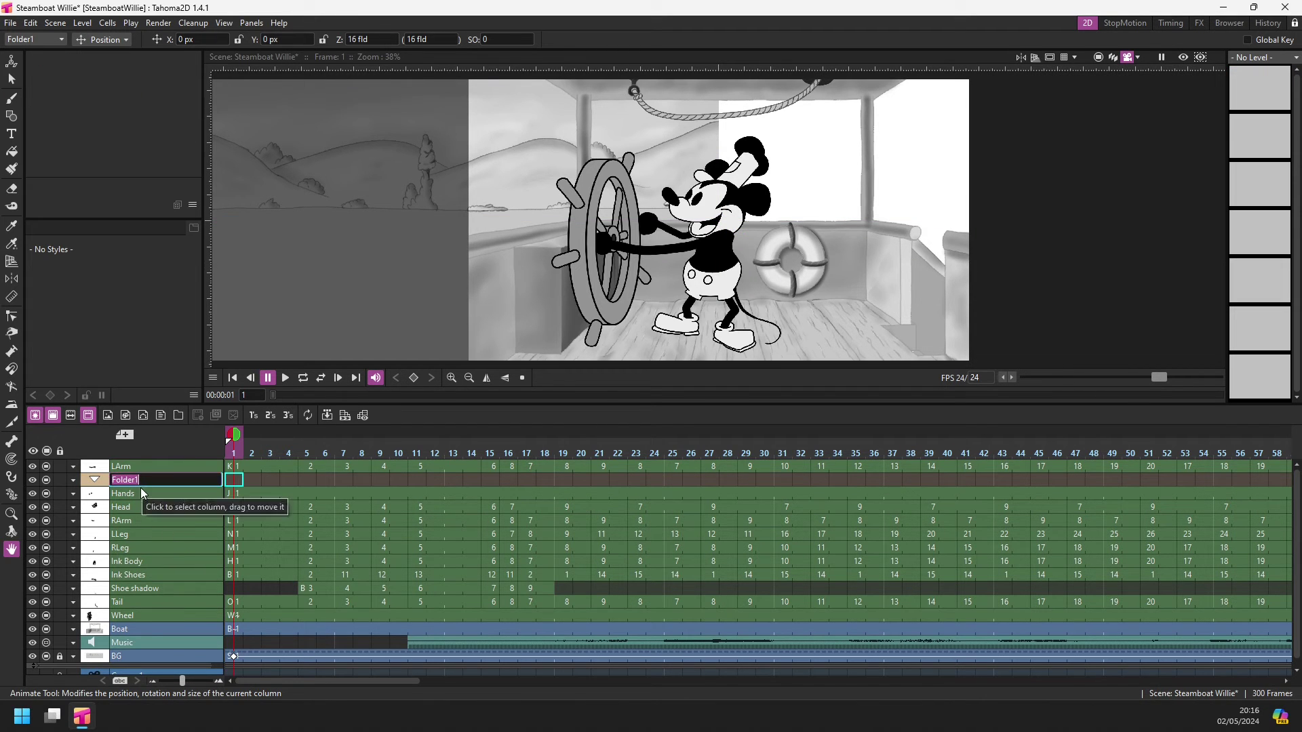
pyautogui.write('Mickey')
pyautogui.press('Return')
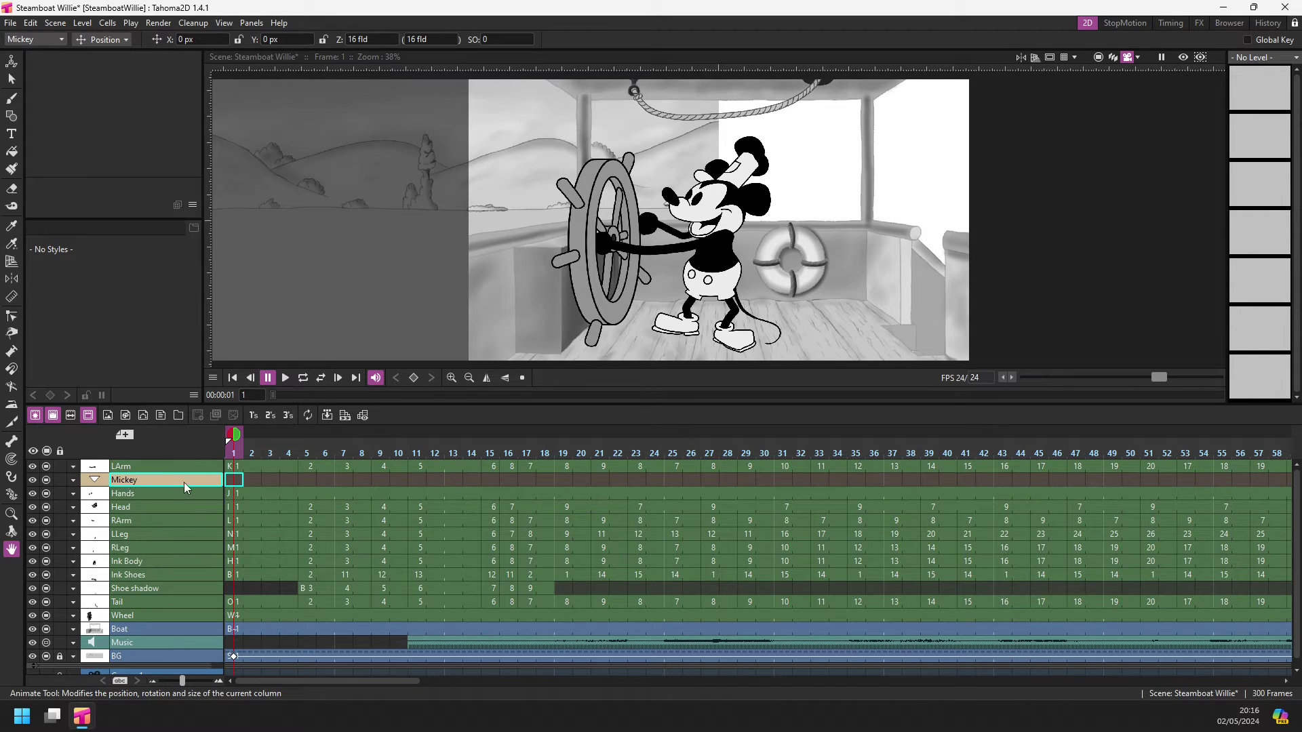
# Drag the LArm, Hands and Head-through-Tail columns into the Mickey folder
pyautogui.click(138, 466)
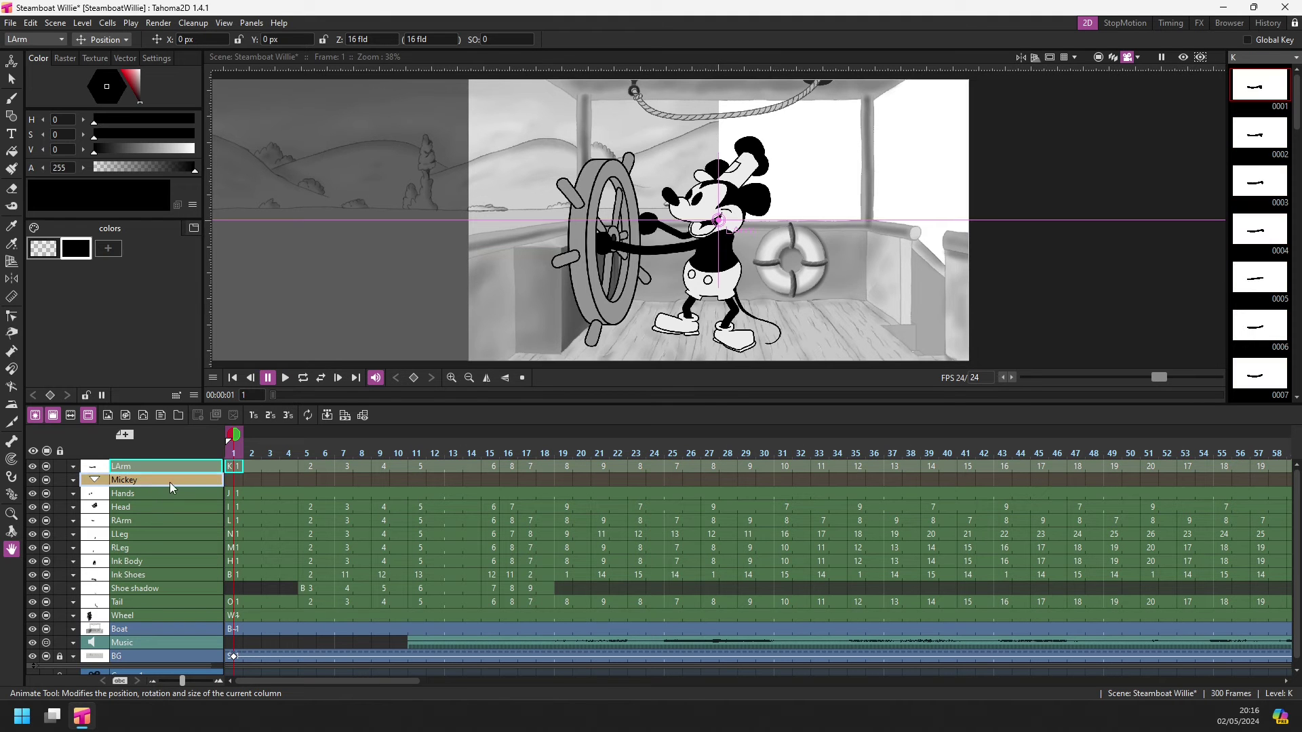
pyautogui.moveTo(164, 482); pyautogui.dragTo(157, 482)
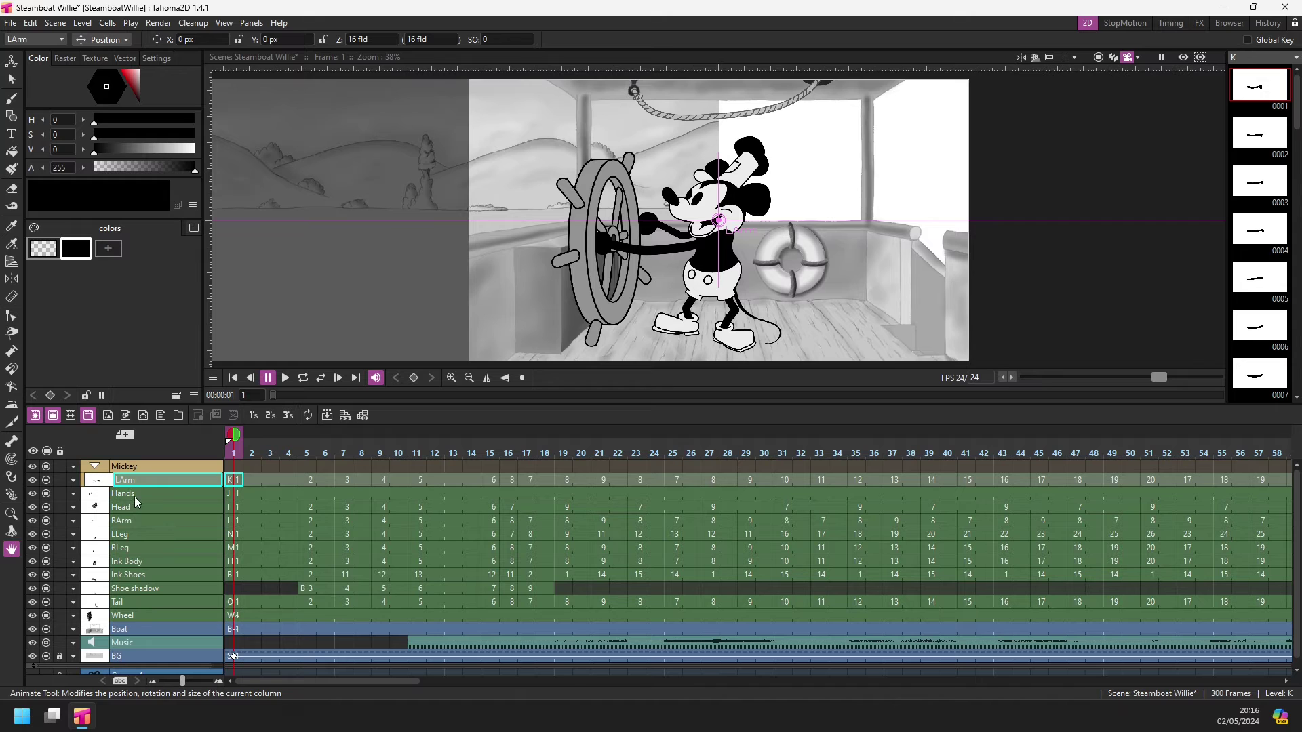
pyautogui.click(136, 495)
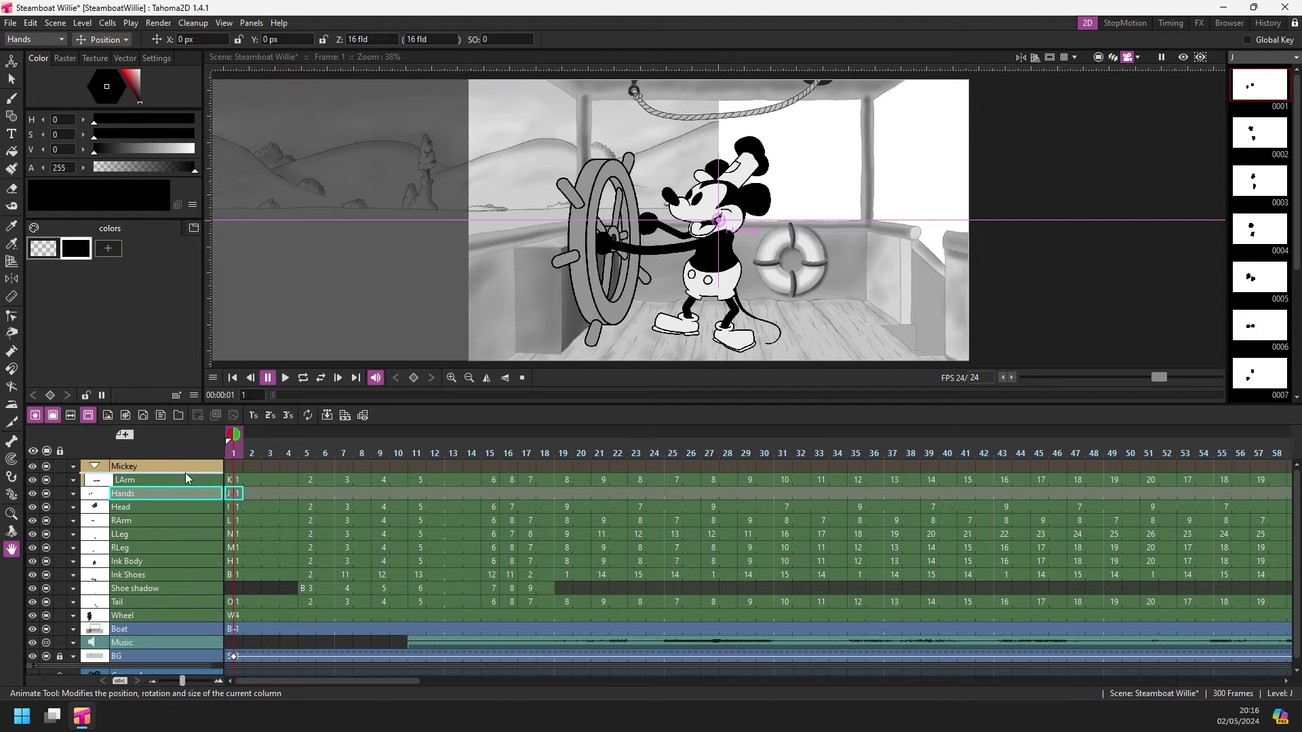
pyautogui.moveTo(187, 478); pyautogui.dragTo(180, 482)
pyautogui.click(148, 514)
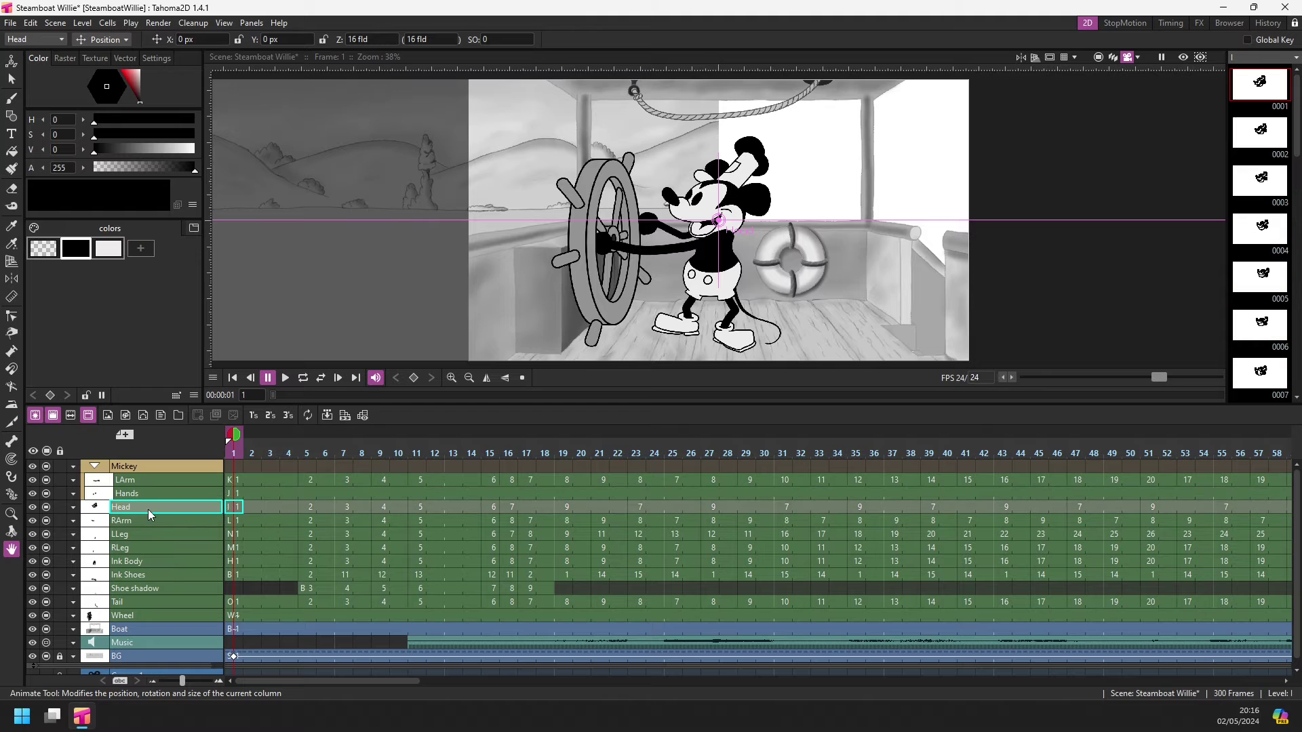
pyautogui.click(156, 601)
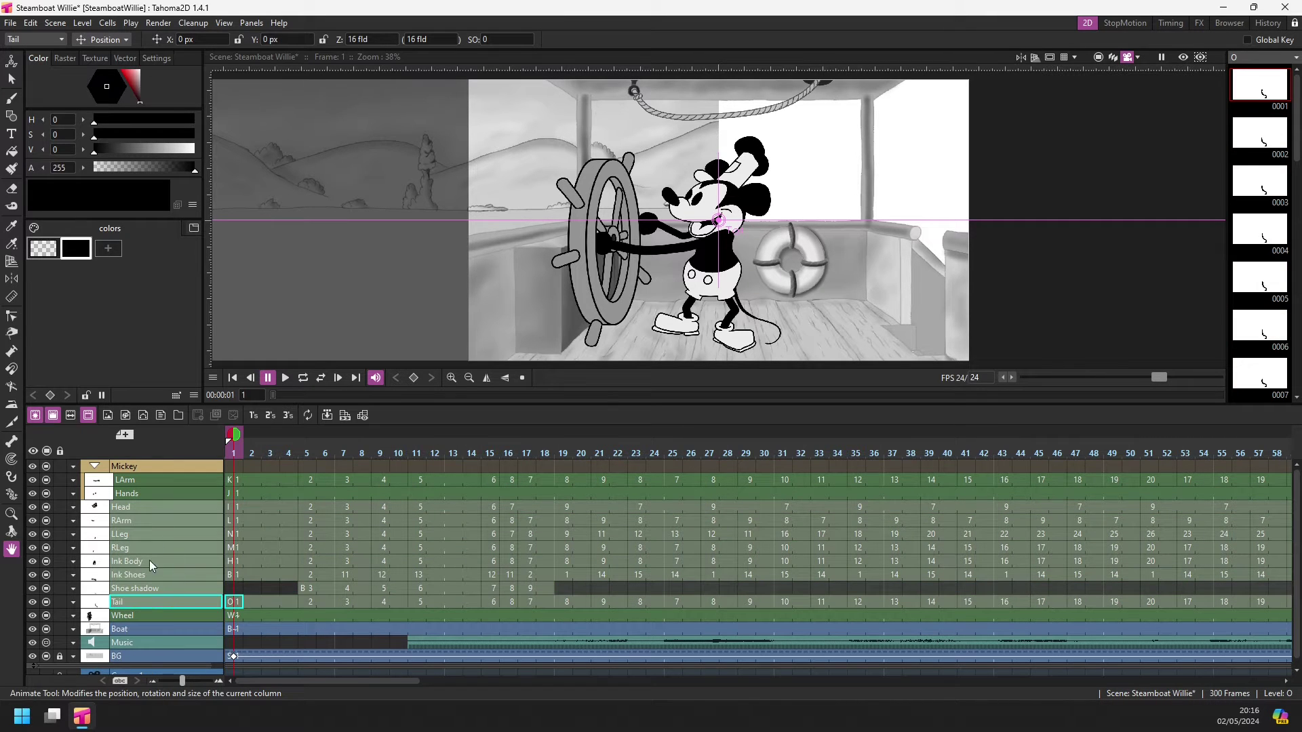
pyautogui.click(136, 535)
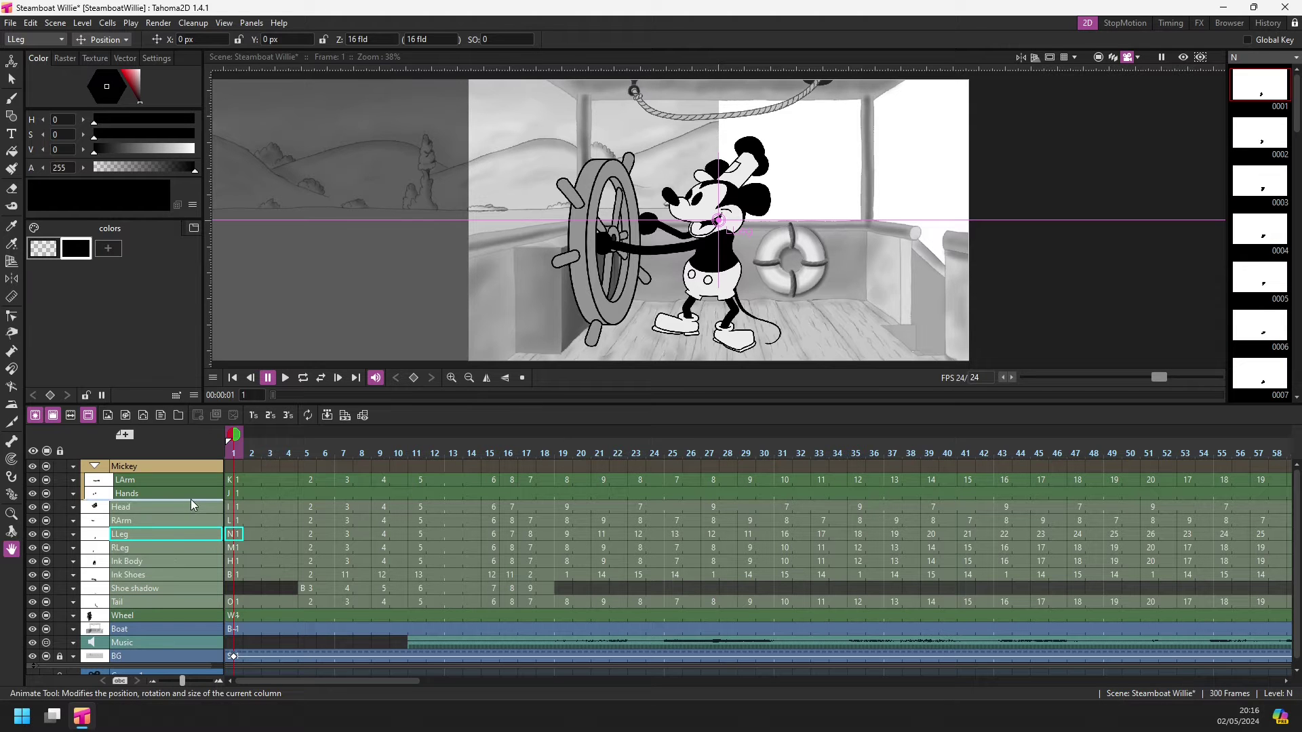
pyautogui.moveTo(190, 497); pyautogui.dragTo(189, 497)
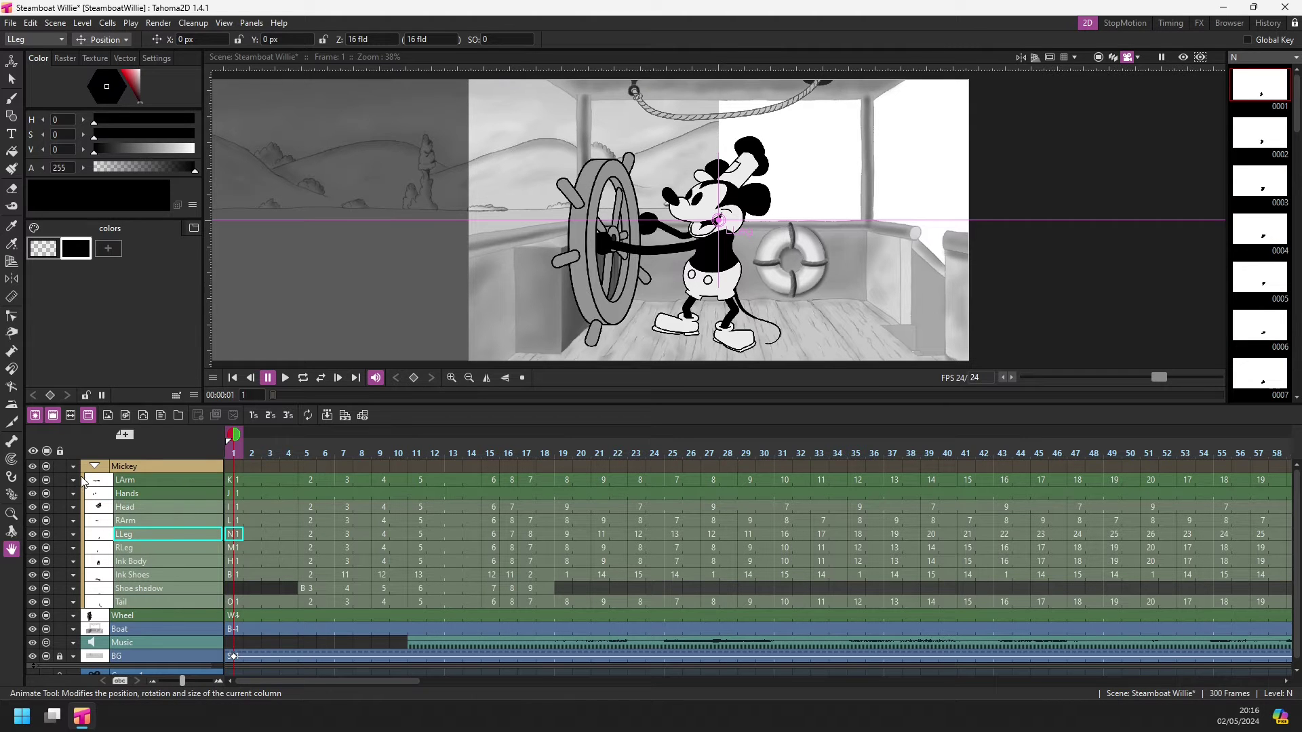
pyautogui.click(146, 484)
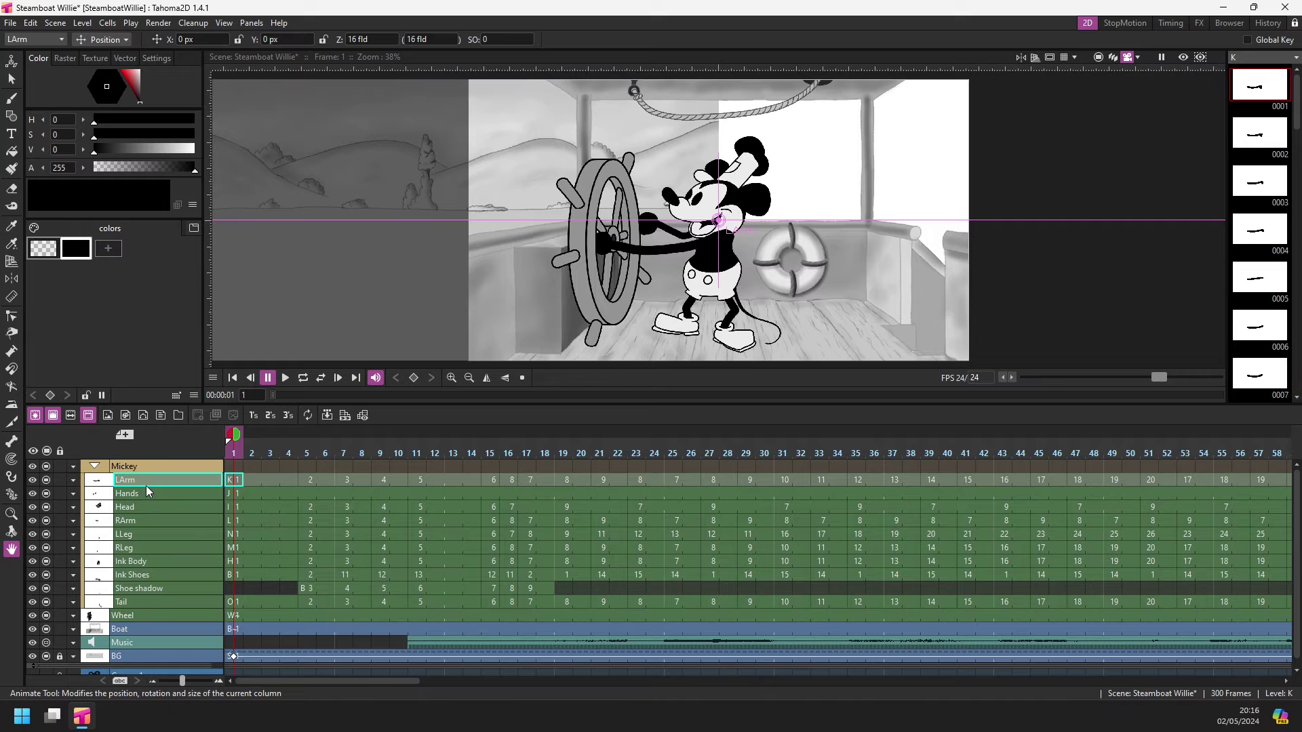
# Collapse and re-expand the Mickey folder twice, leaving the LArm–Tail columns listed
pyautogui.click(96, 468)
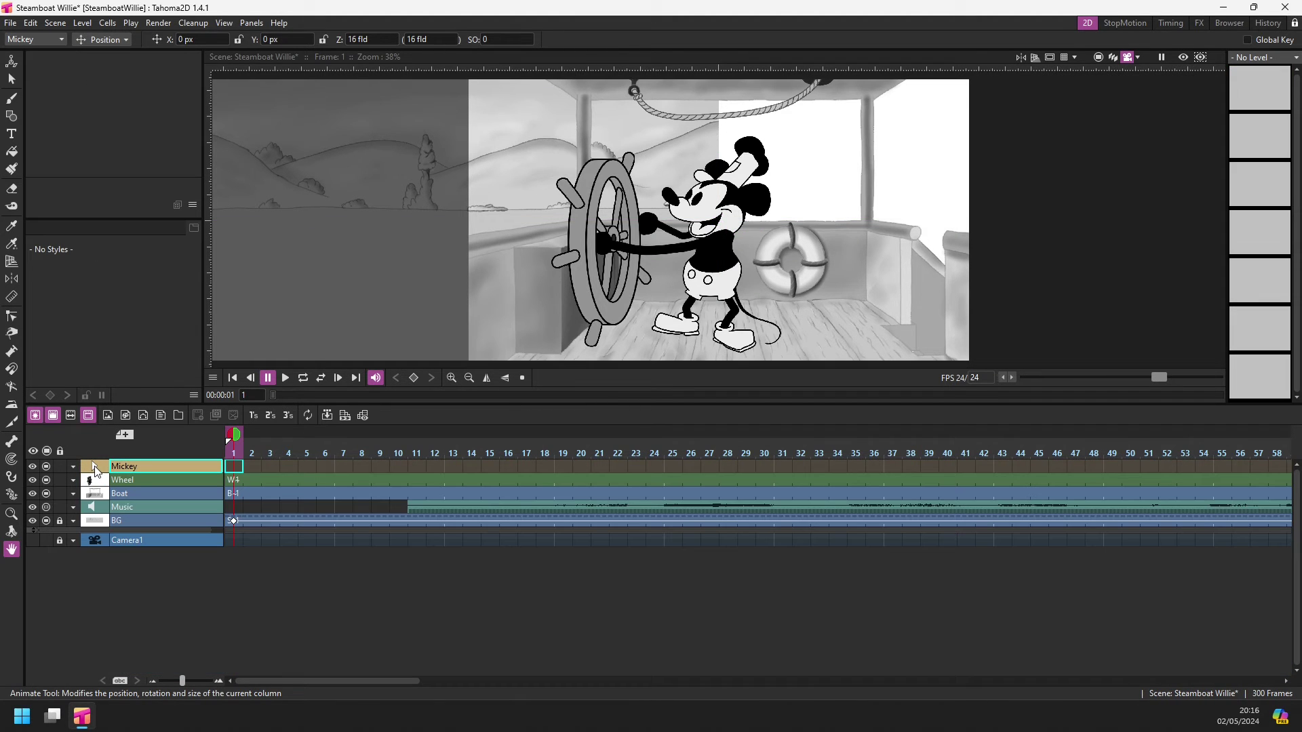
pyautogui.click(95, 468)
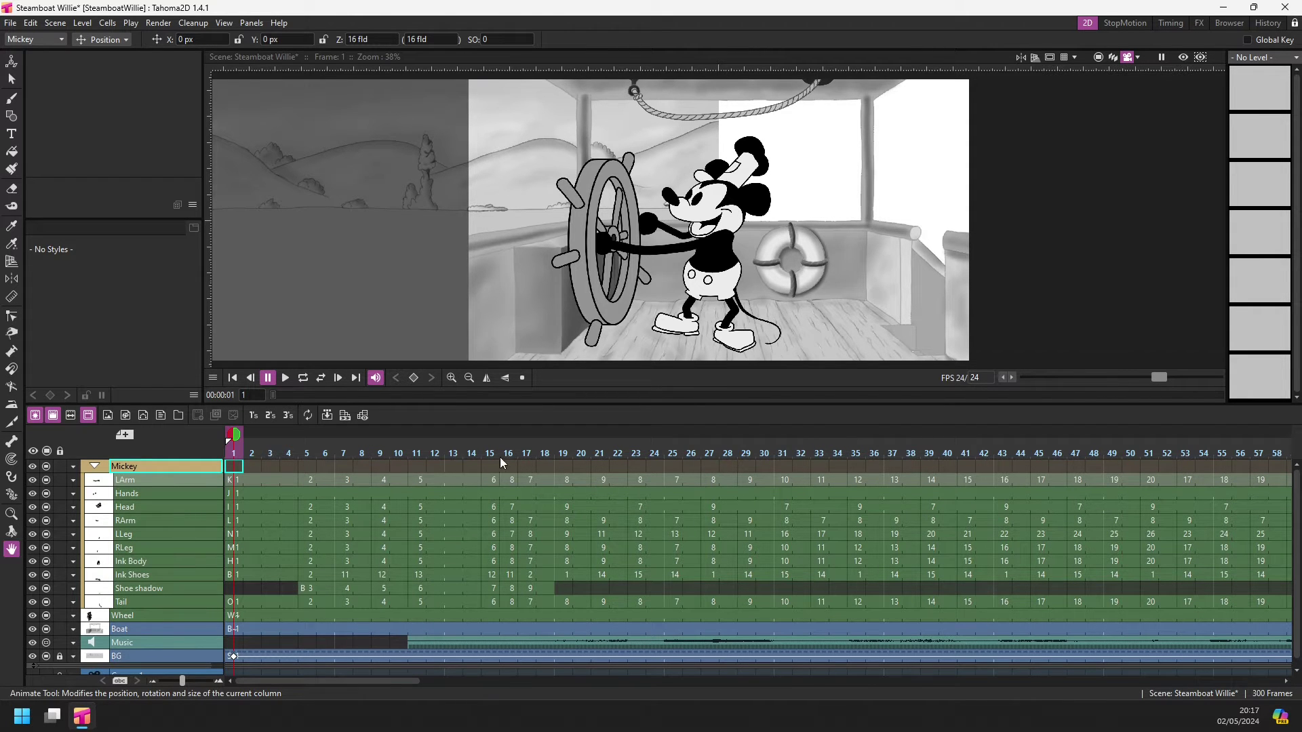
pyautogui.click(107, 467)
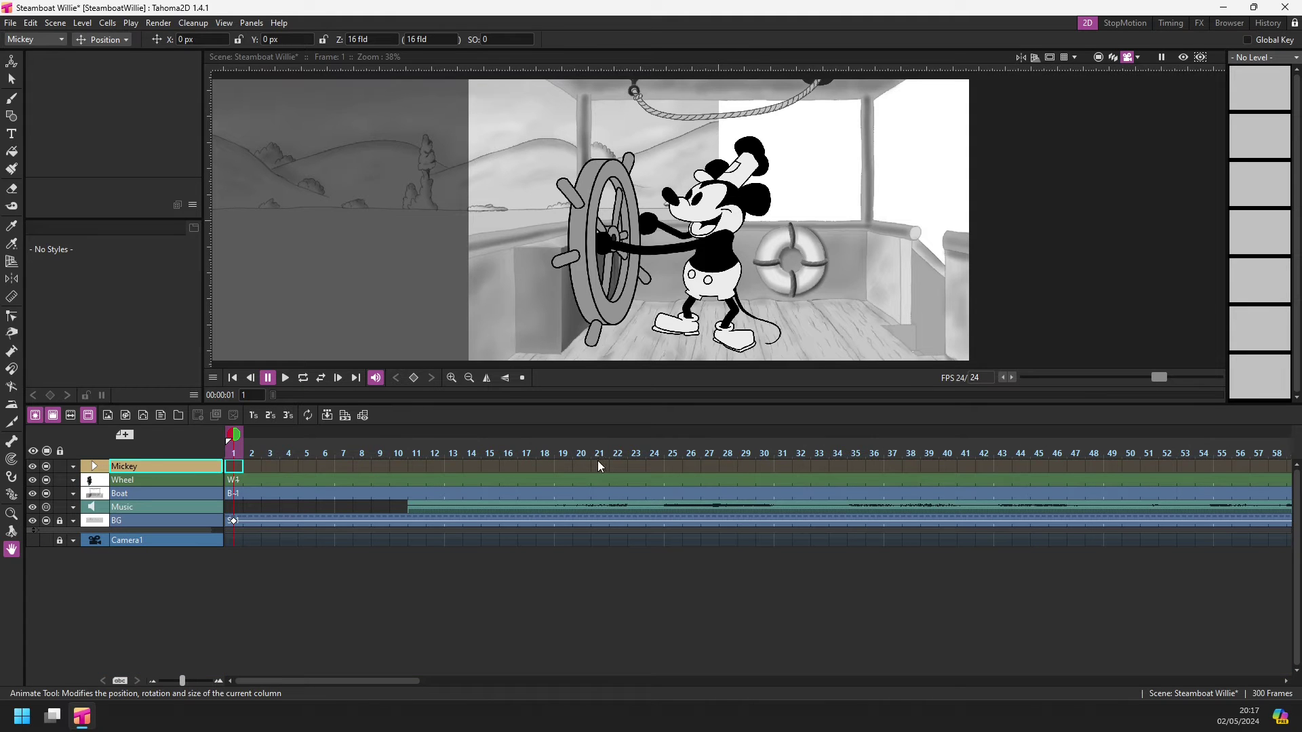
pyautogui.click(96, 467)
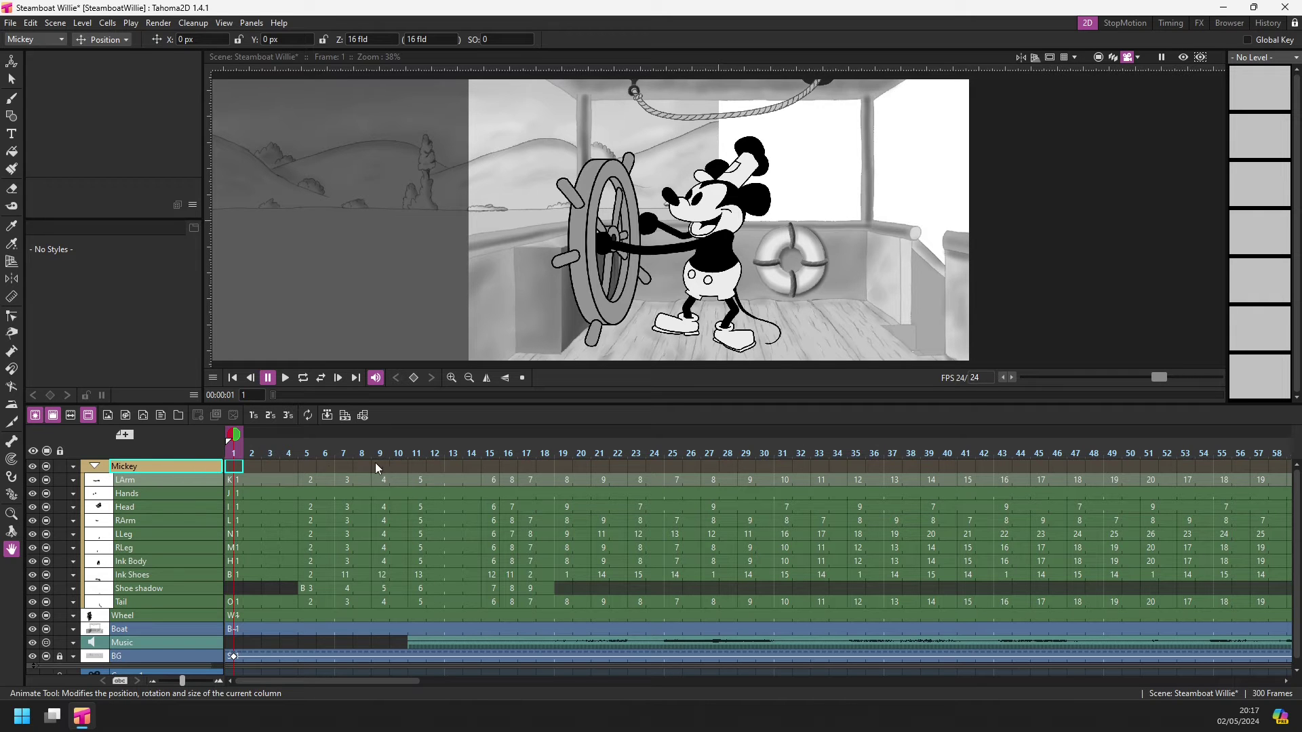
# Check RArm at frames 1, 6 and 8 and LLeg at frame 7, then collapse Mickey
pyautogui.click(241, 520)
pyautogui.click(325, 520)
pyautogui.click(362, 520)
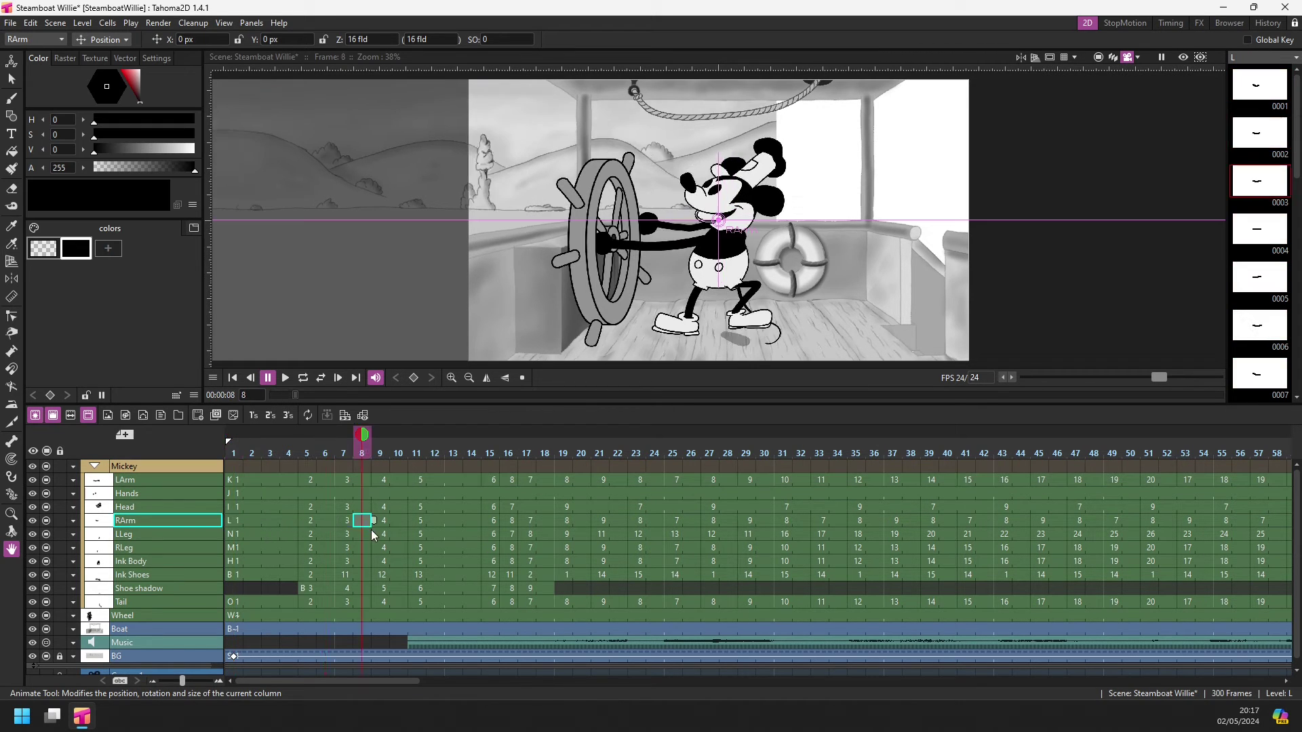
pyautogui.click(348, 538)
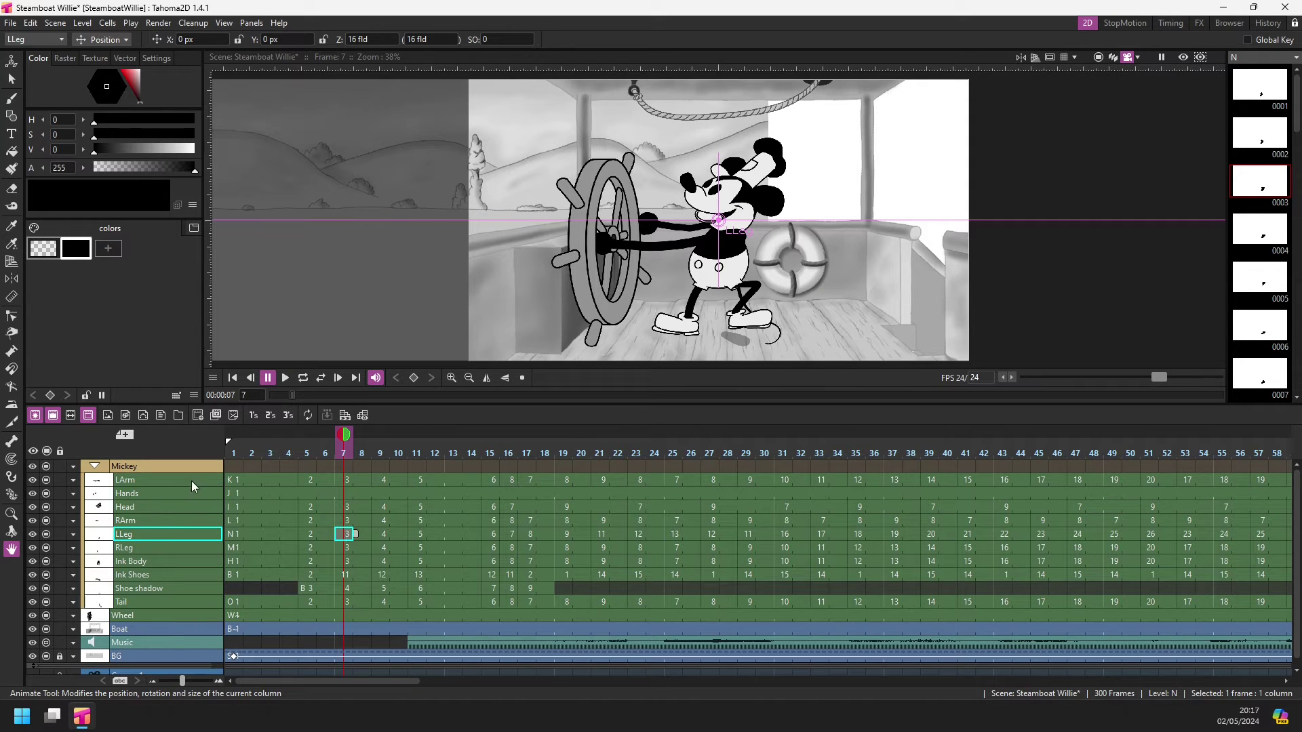
pyautogui.click(95, 465)
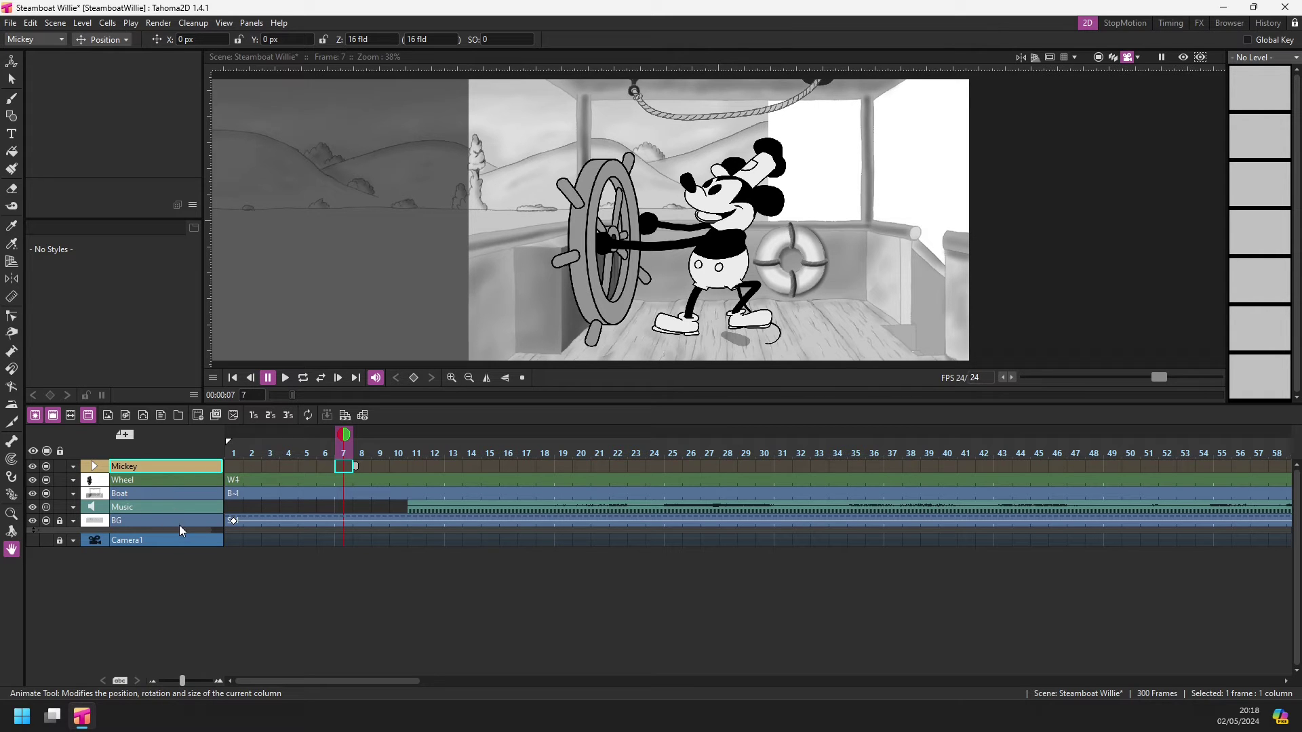
# Reveal the hidden sketch columns and add a folder named Sketch above Sketch Shoes
pyautogui.click(137, 531)
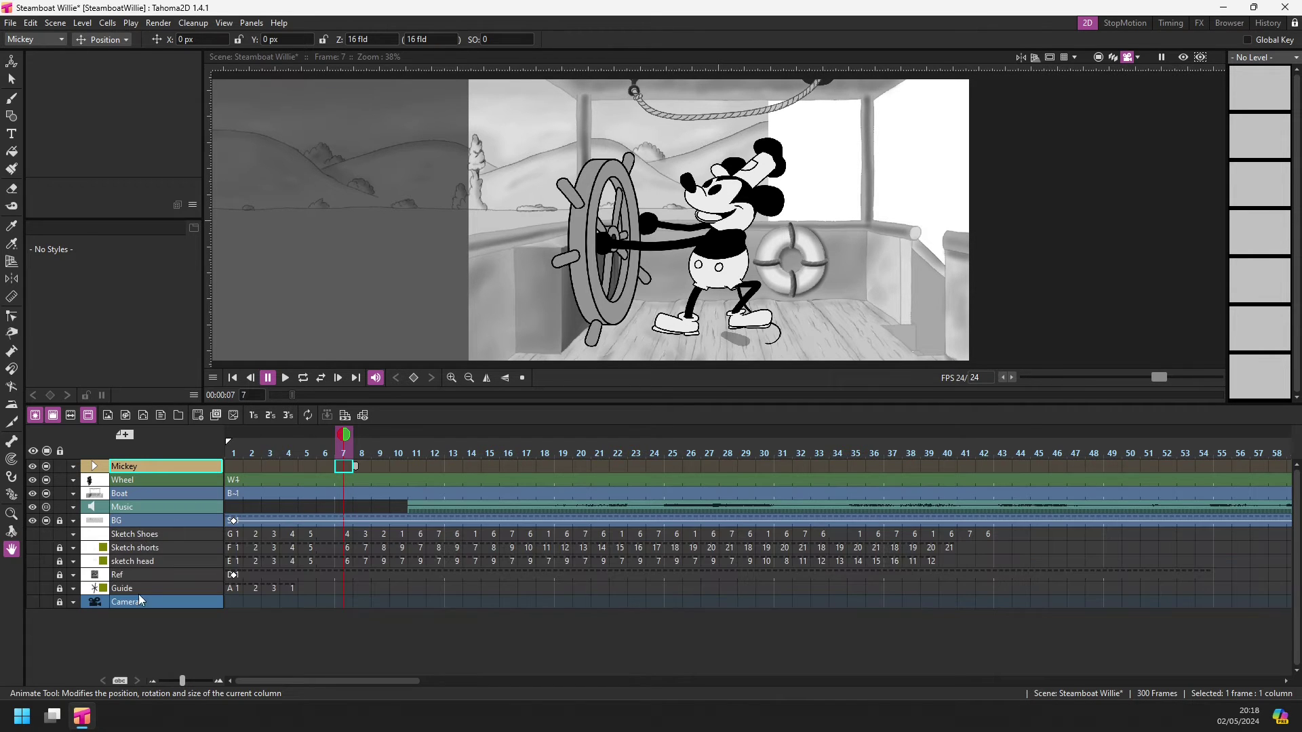
pyautogui.click(174, 536)
pyautogui.rightClick(174, 536)
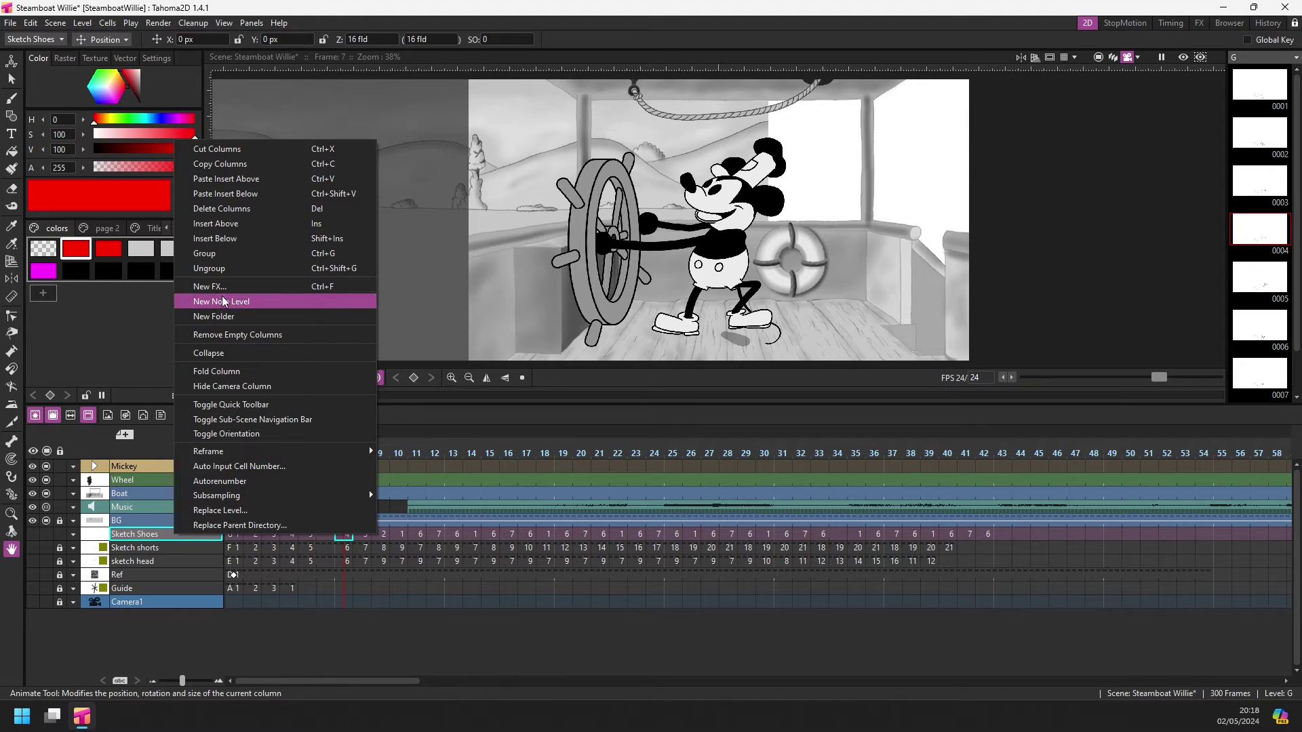
pyautogui.click(228, 316)
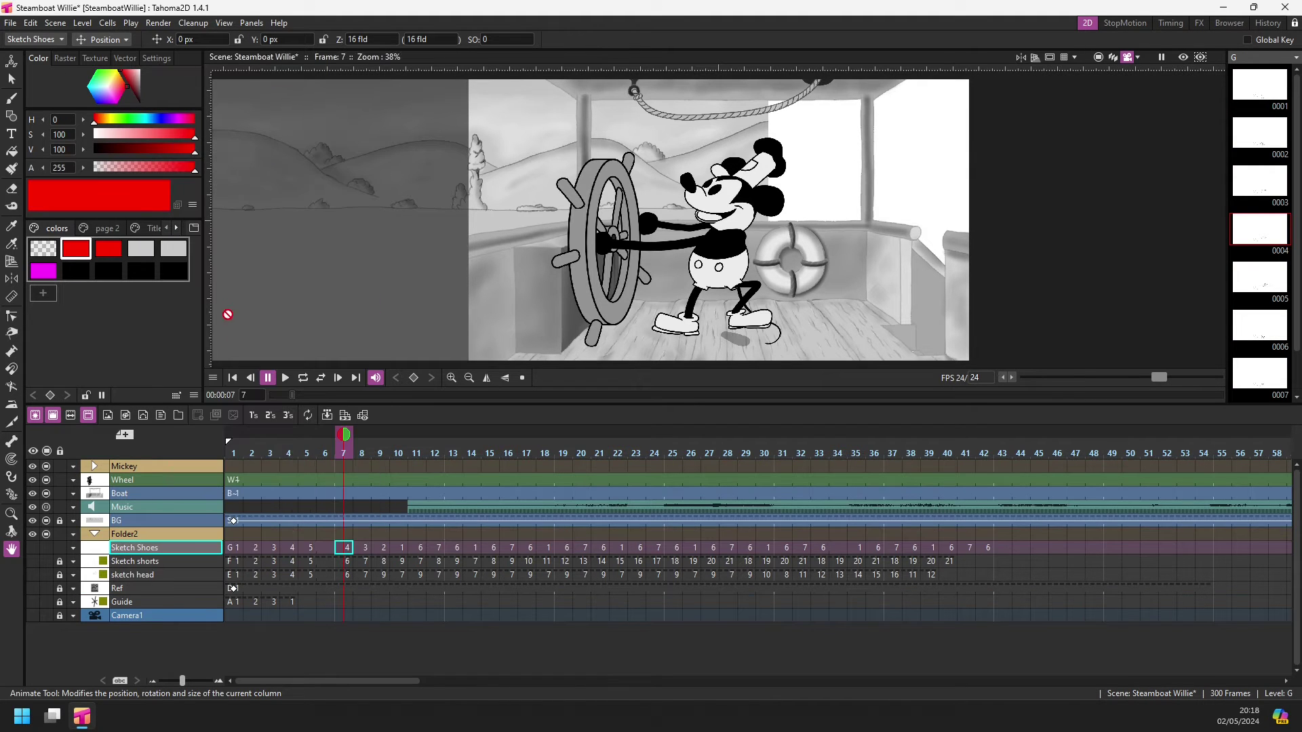
pyautogui.click(131, 533)
pyautogui.doubleClick(147, 532)
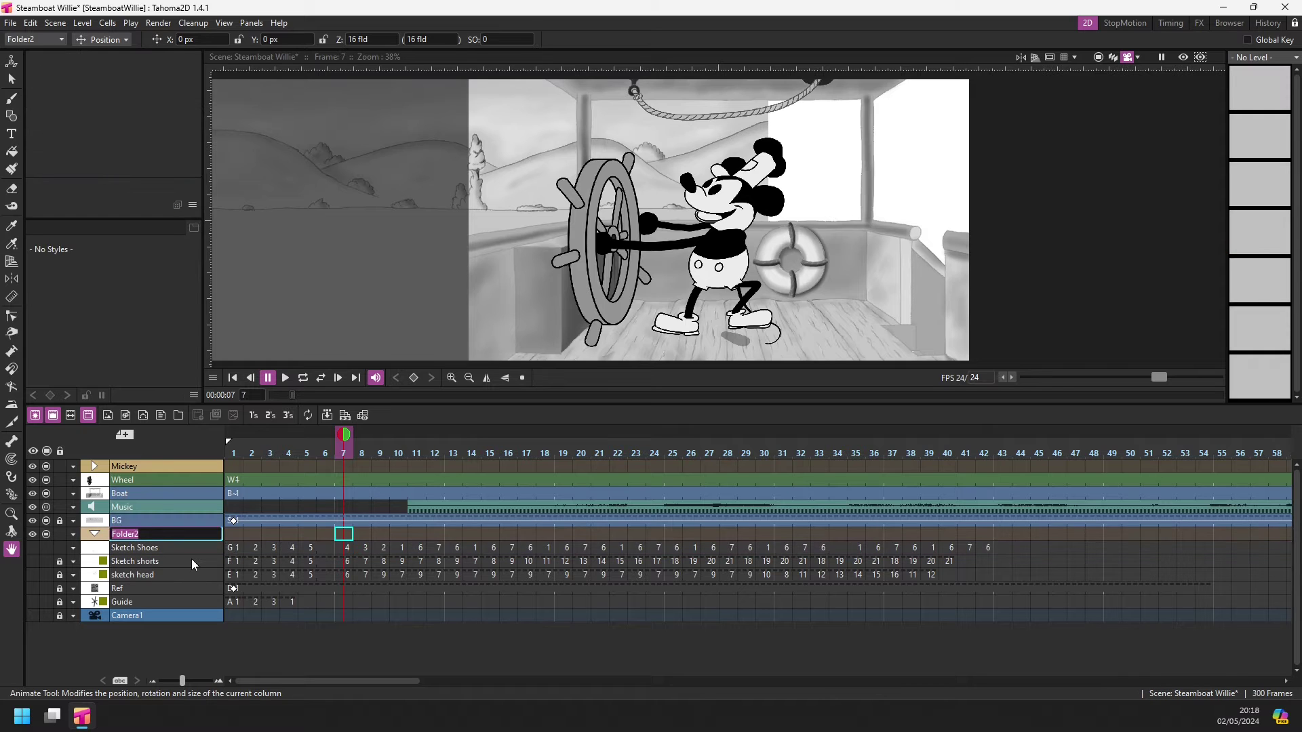
pyautogui.write('Sketch')
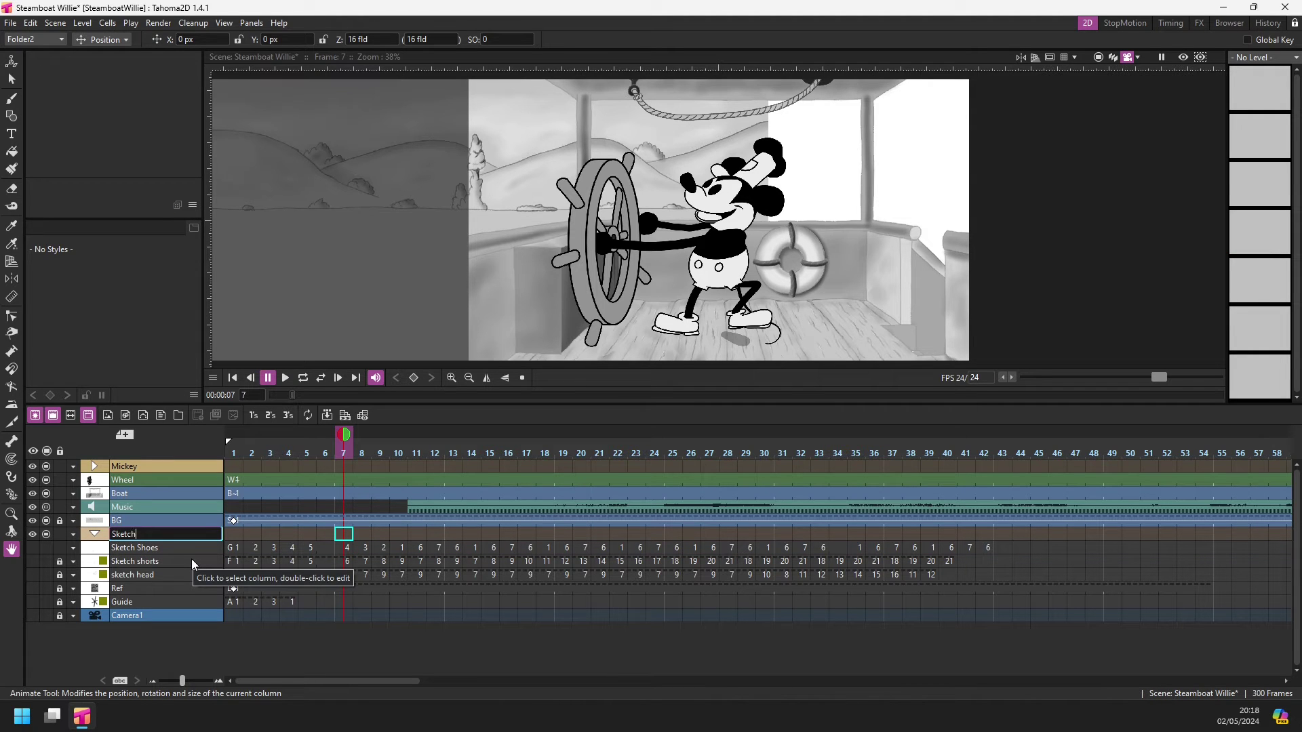
pyautogui.press('Return')
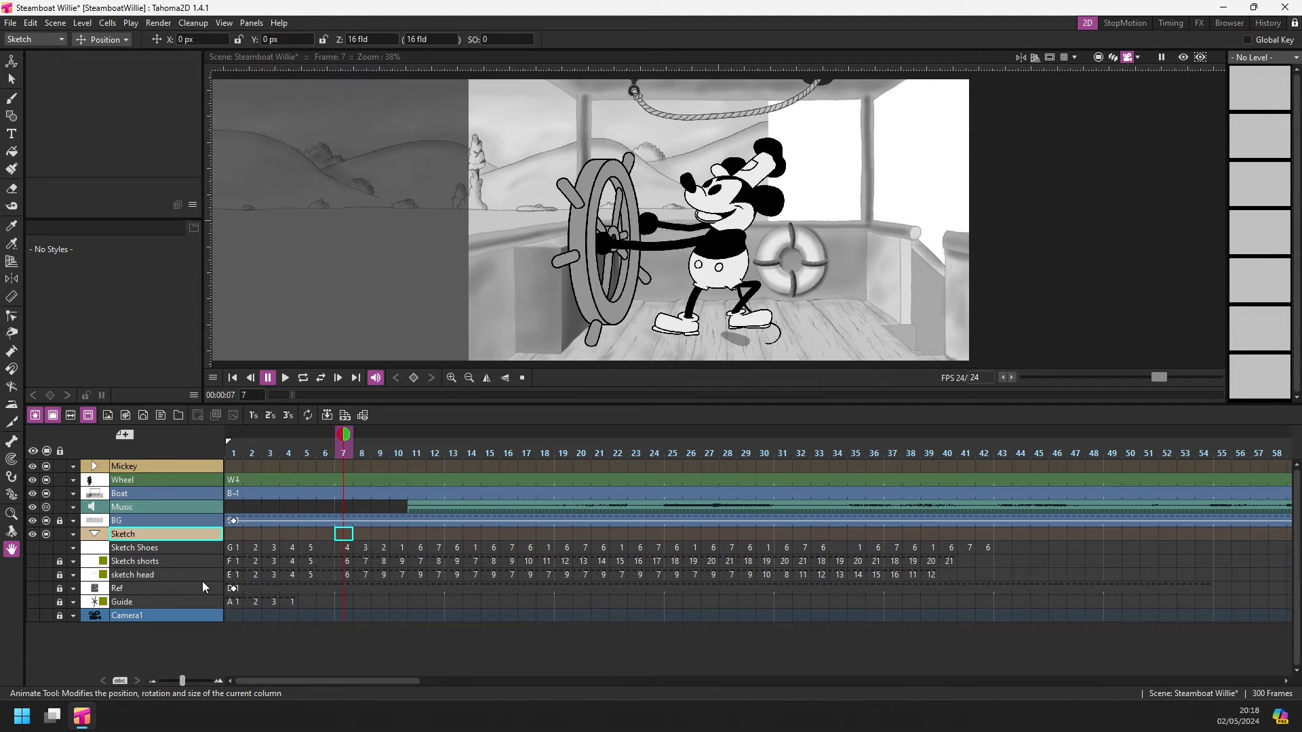
# Select the Sketch Shoes, Guide and Sketch shorts columns, then toggle the Sketch folder, leaving it collapsed
pyautogui.click(185, 547)
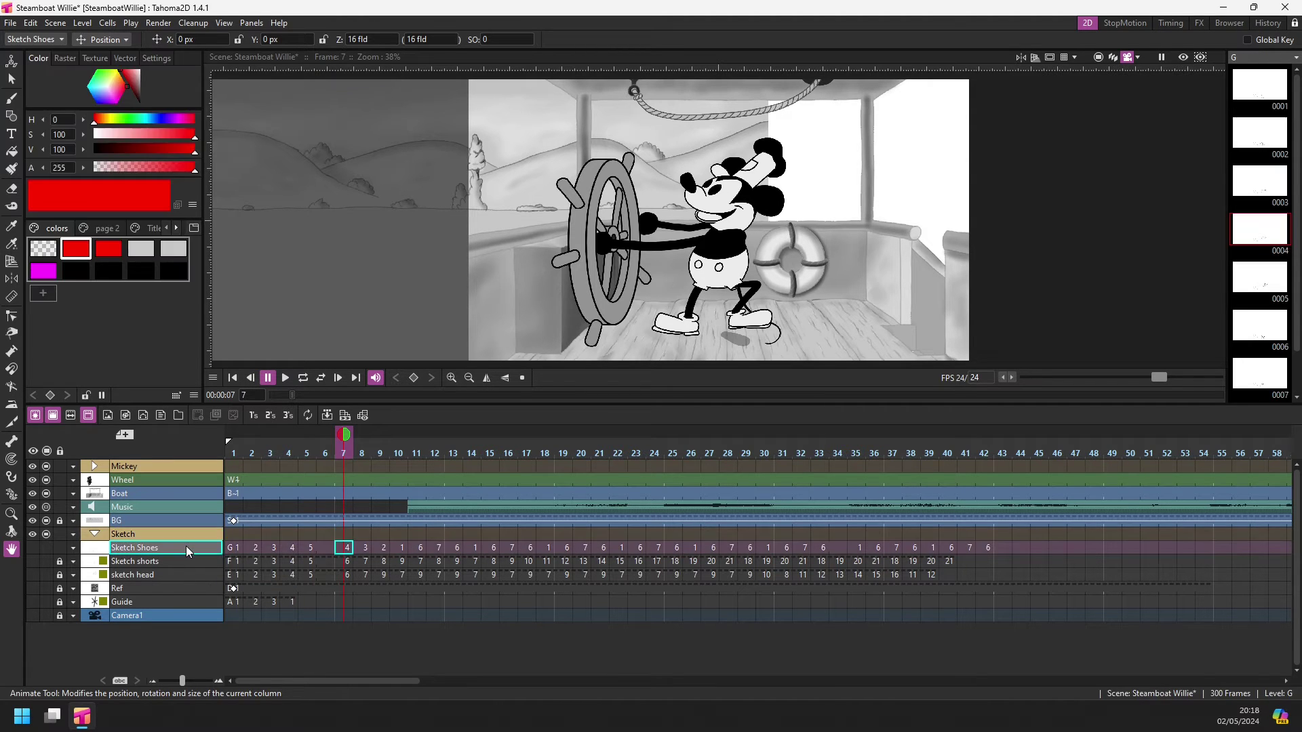
pyautogui.click(176, 601)
pyautogui.click(120, 565)
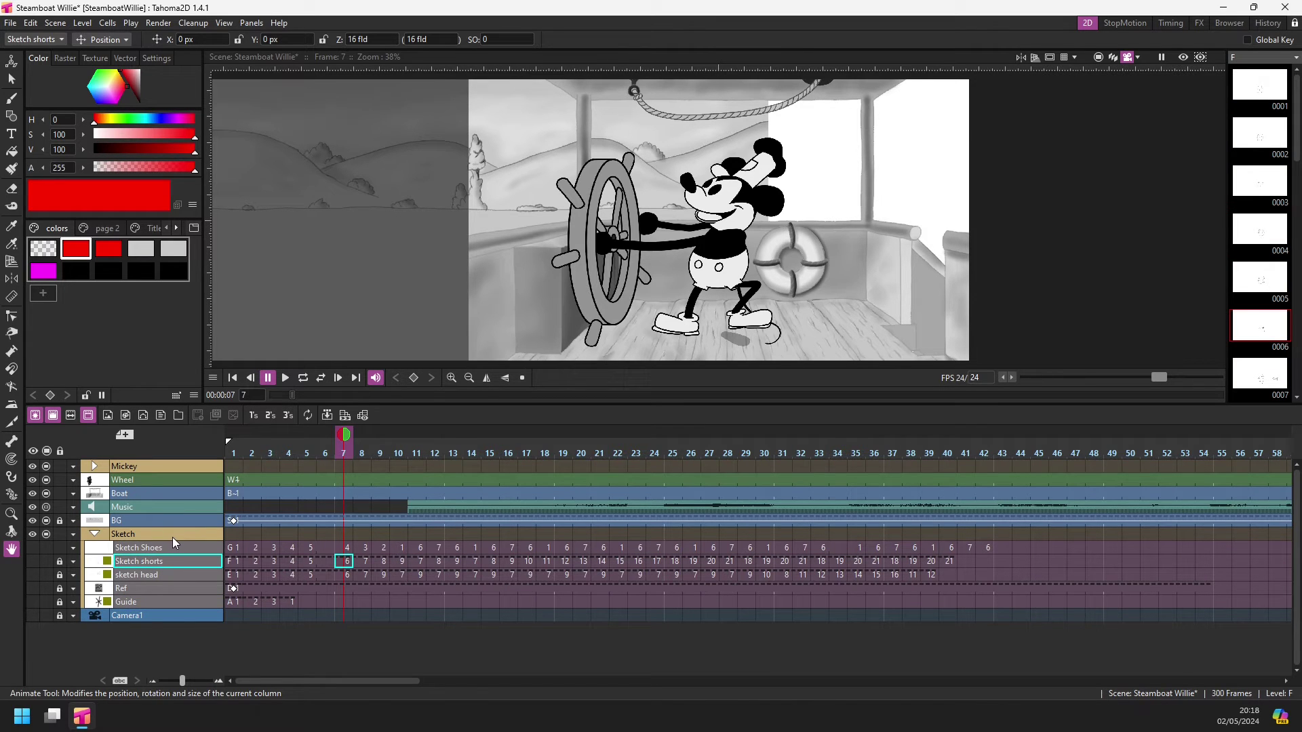
pyautogui.click(95, 534)
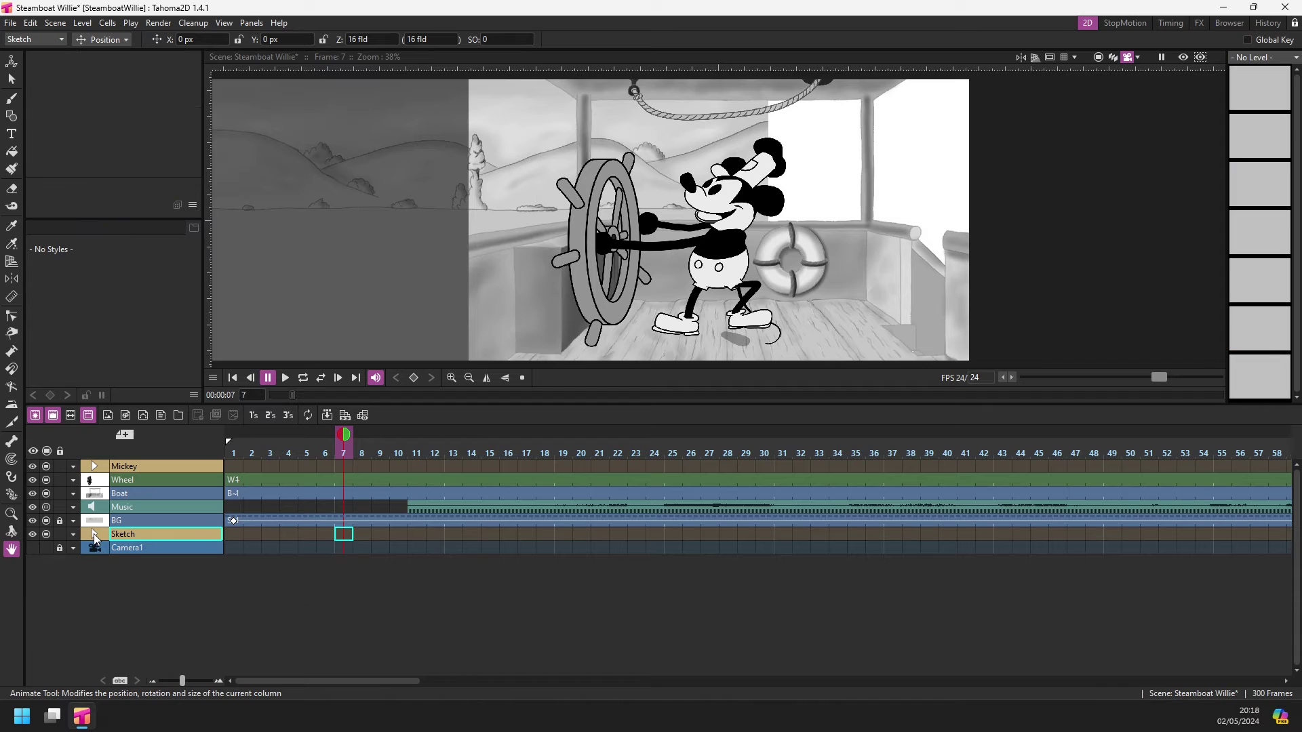
pyautogui.click(95, 534)
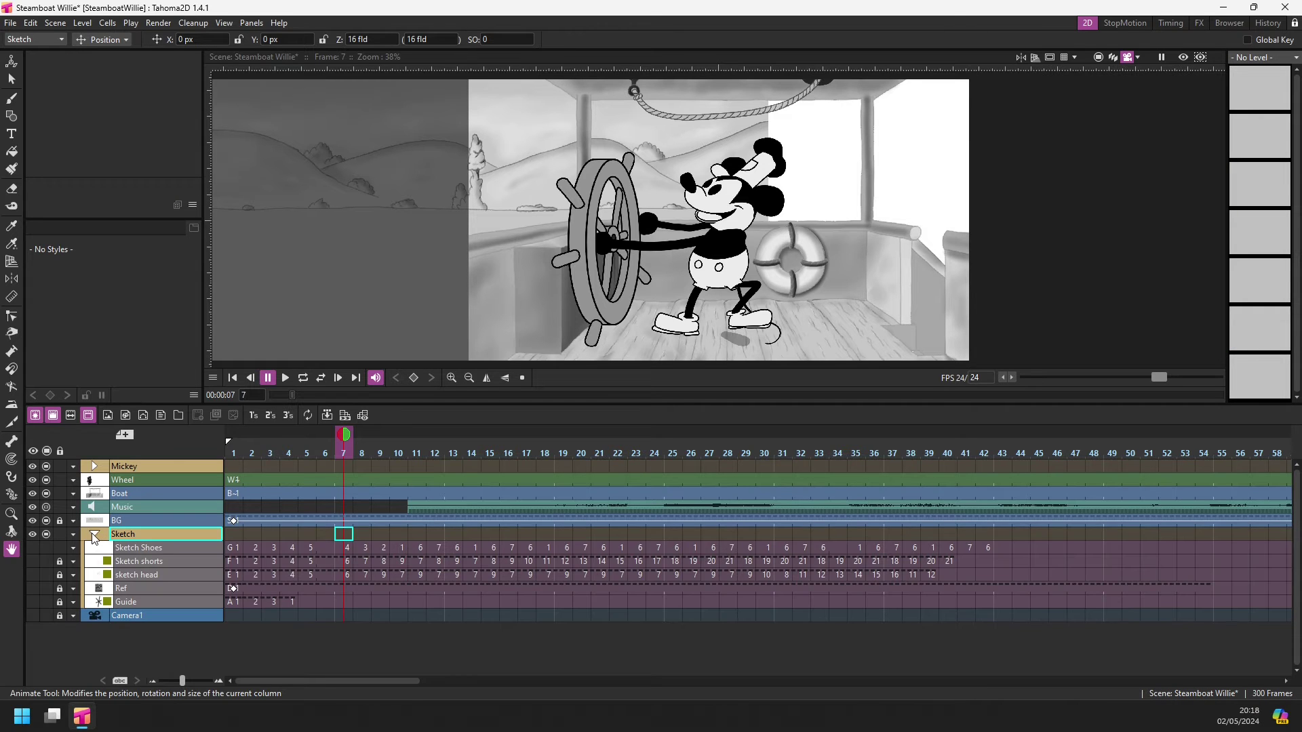
pyautogui.click(94, 535)
pyautogui.click(95, 534)
pyautogui.click(95, 534)
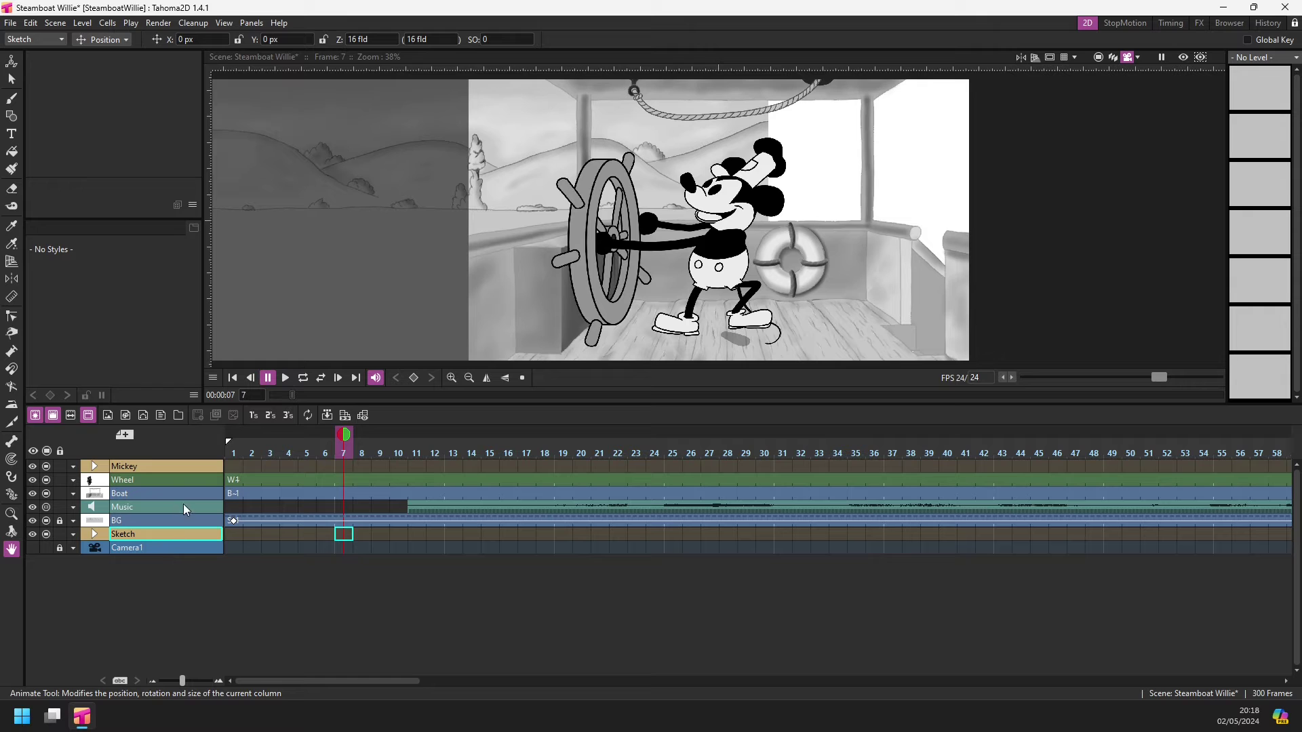
# Move Music below BG and add a folder named Background above Wheel
pyautogui.click(162, 506)
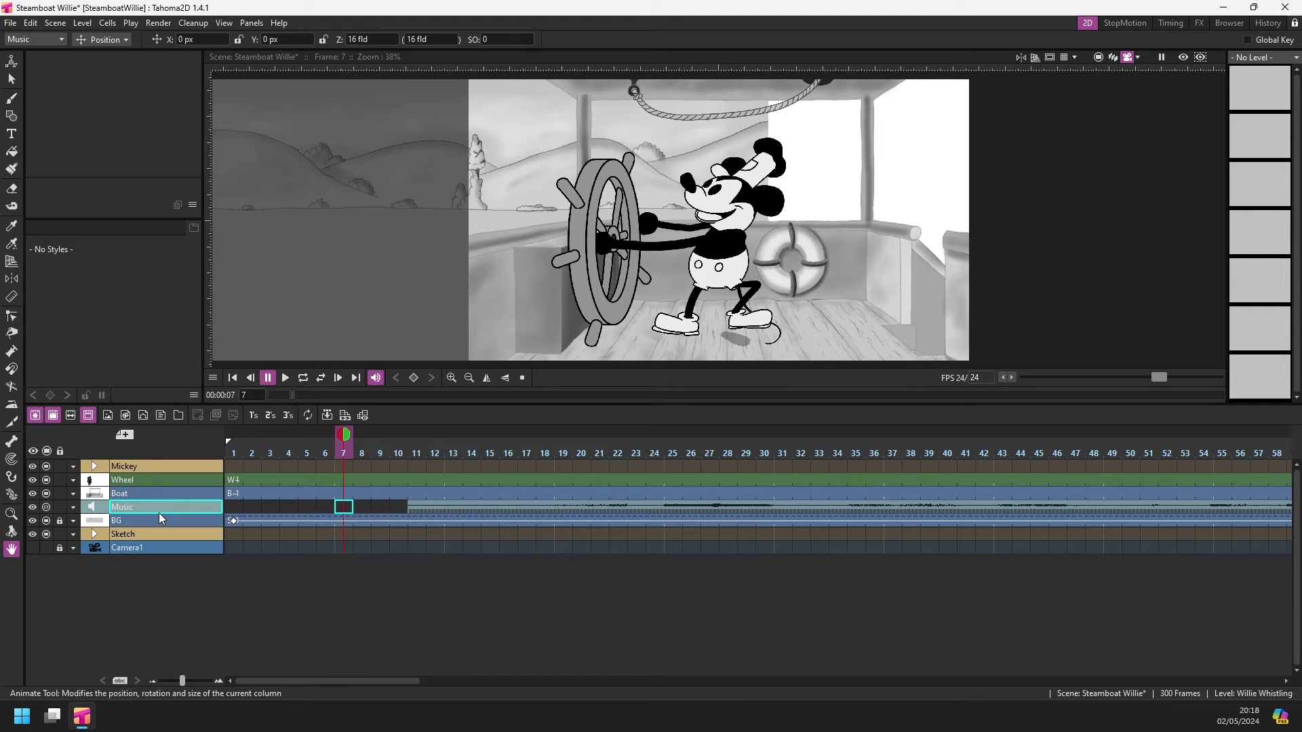
pyautogui.moveTo(159, 513); pyautogui.dragTo(155, 522)
pyautogui.click(153, 480)
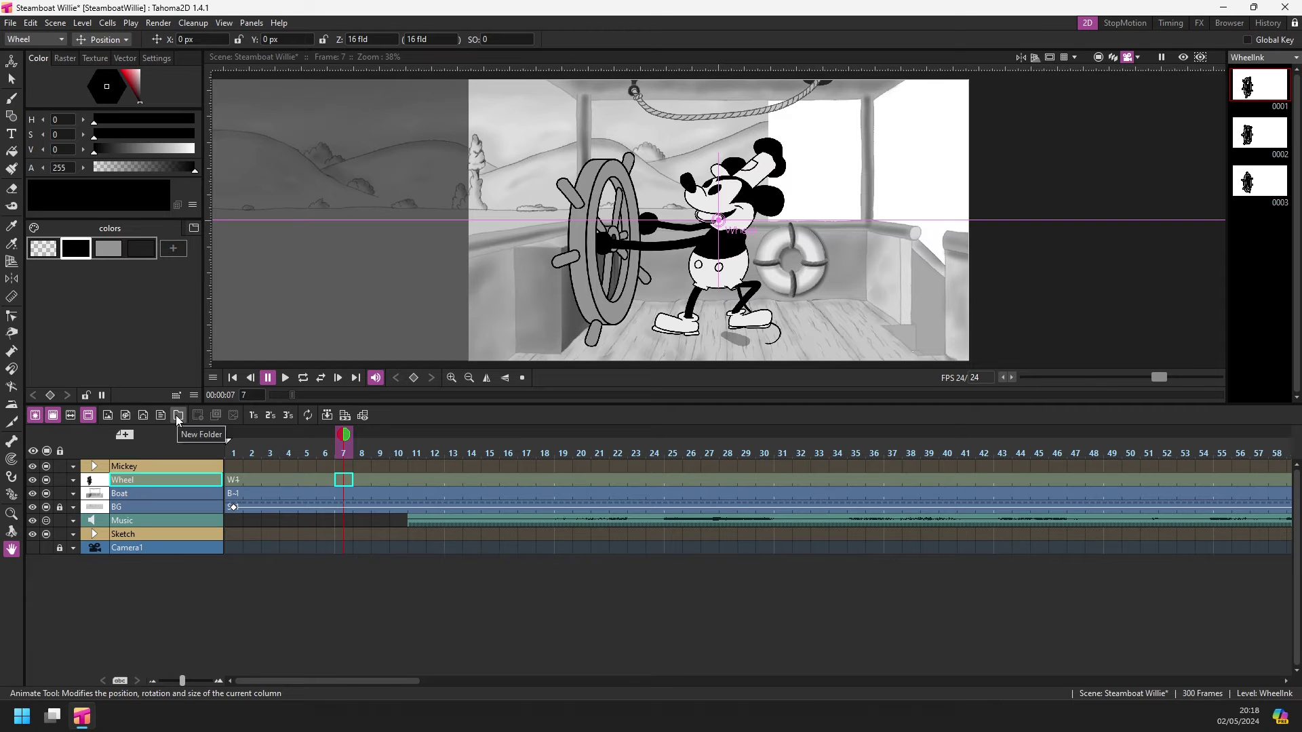
pyautogui.click(176, 415)
pyautogui.doubleClick(140, 479)
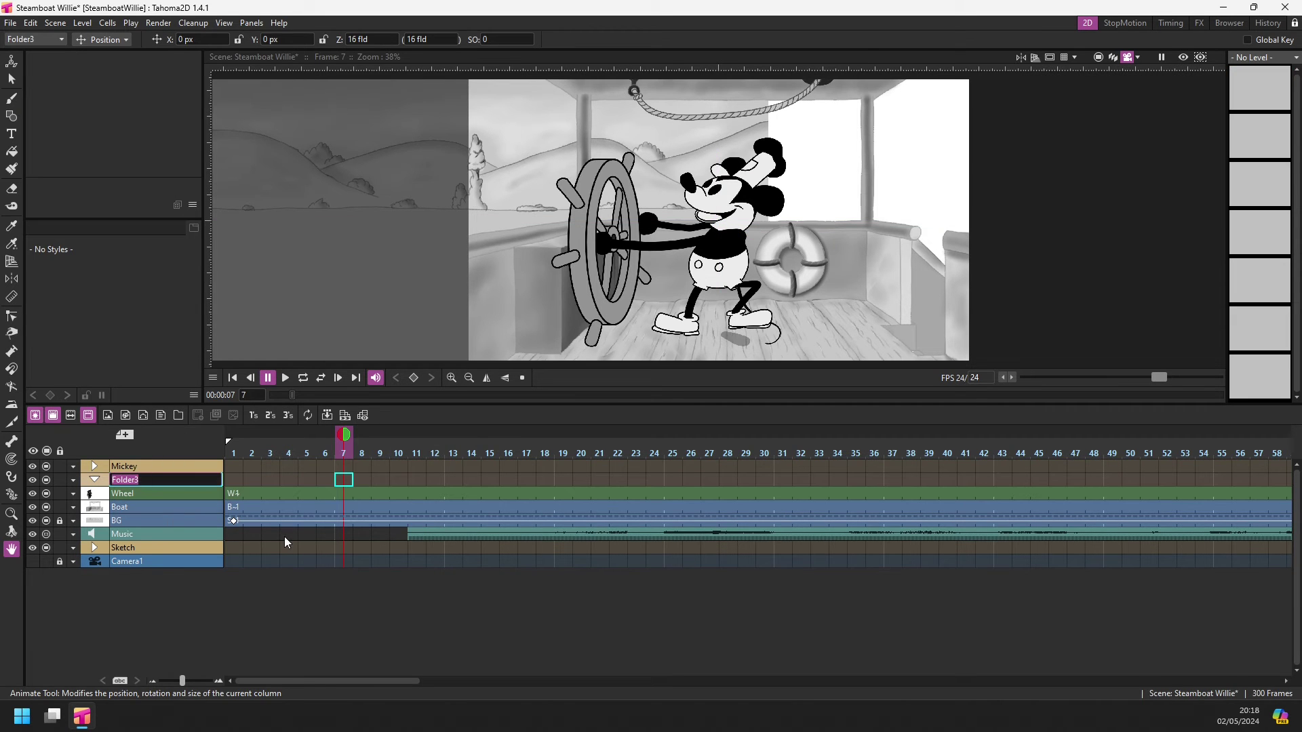
pyautogui.write('Background')
pyautogui.press('Return')
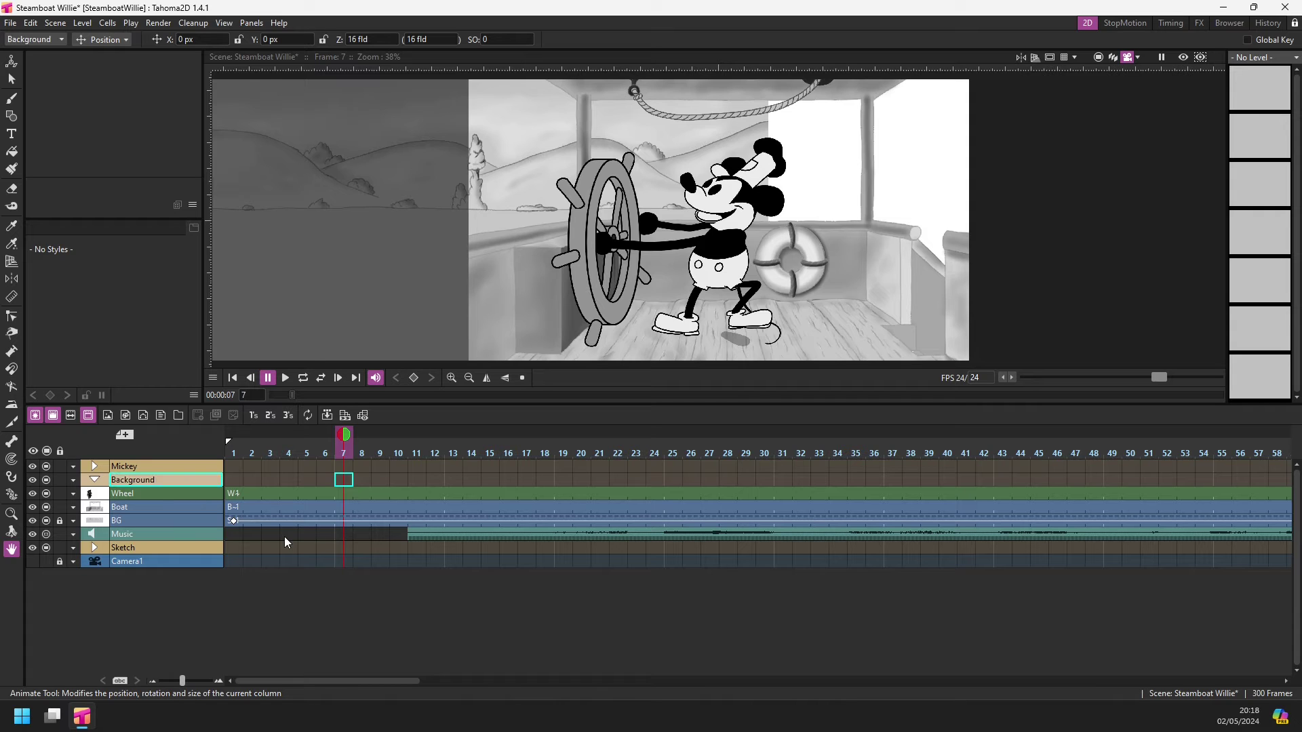
# Toggle the stage visibility of BG, Boat and Wheel off and on, then collapse Background
pyautogui.click(156, 494)
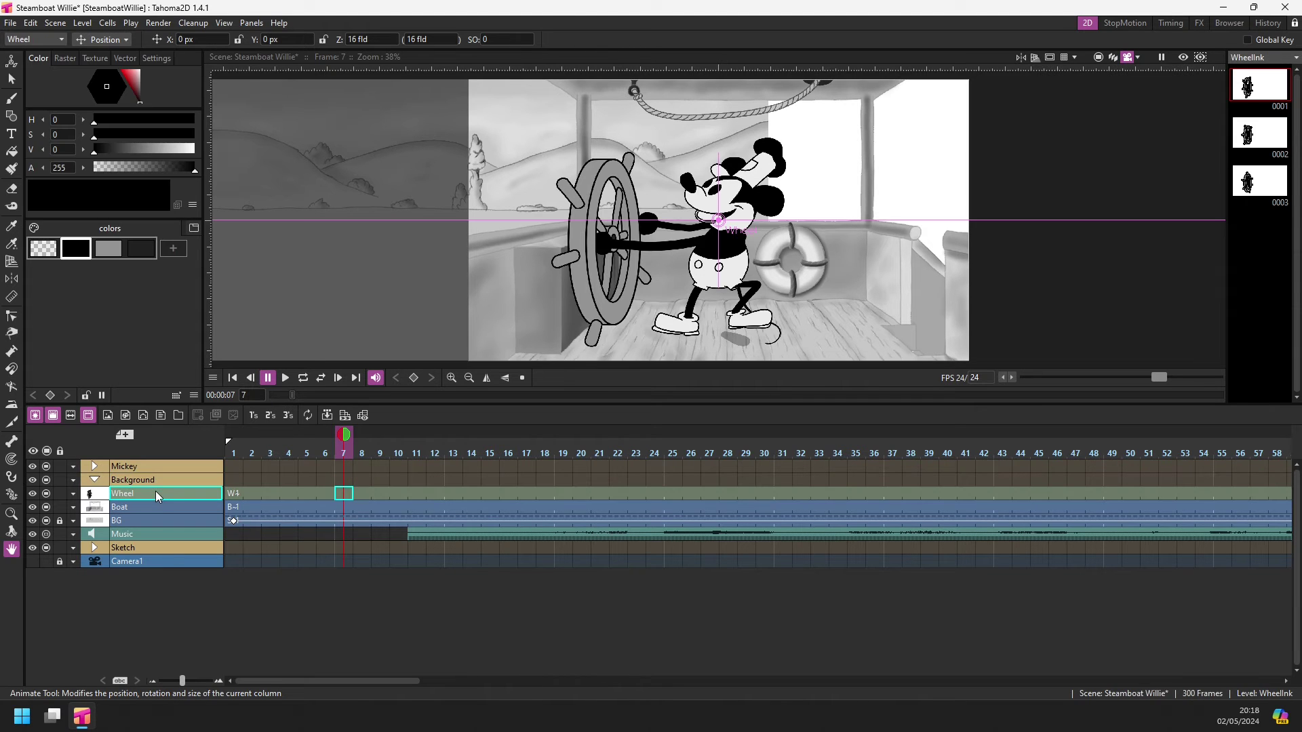
pyautogui.click(154, 520)
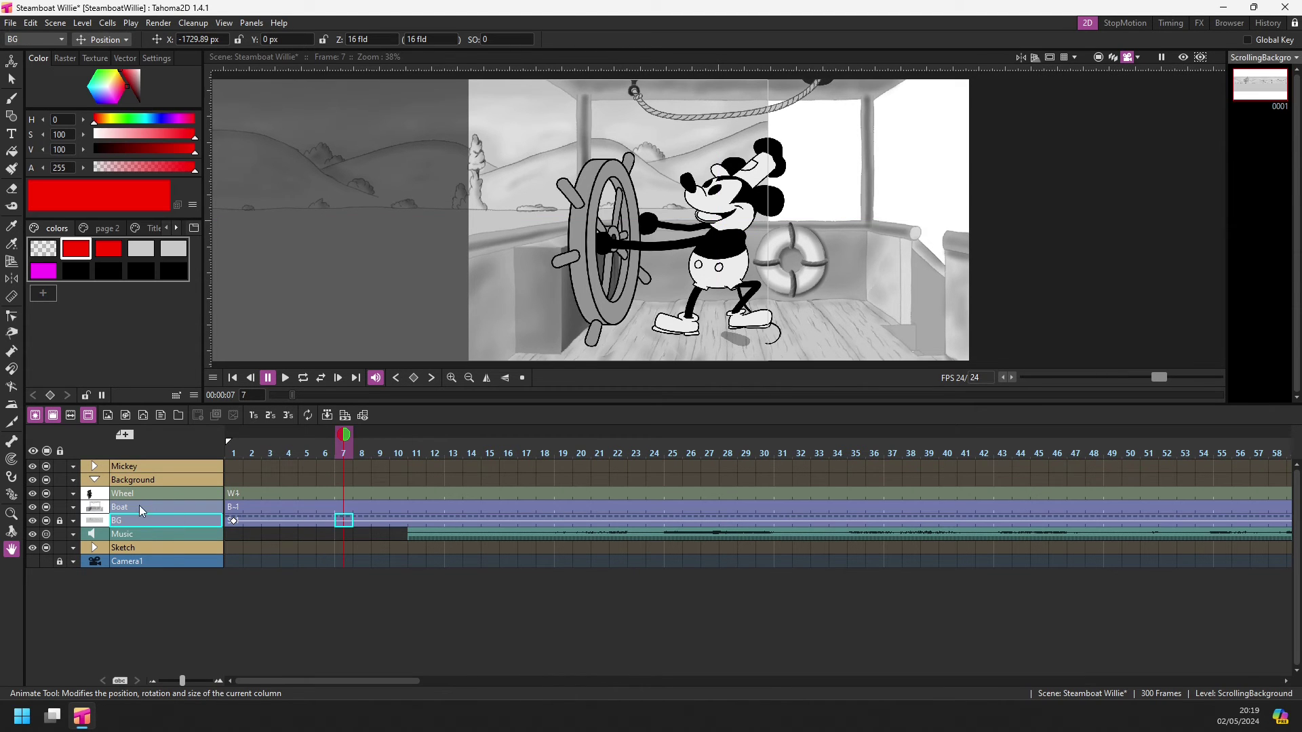
pyautogui.click(138, 506)
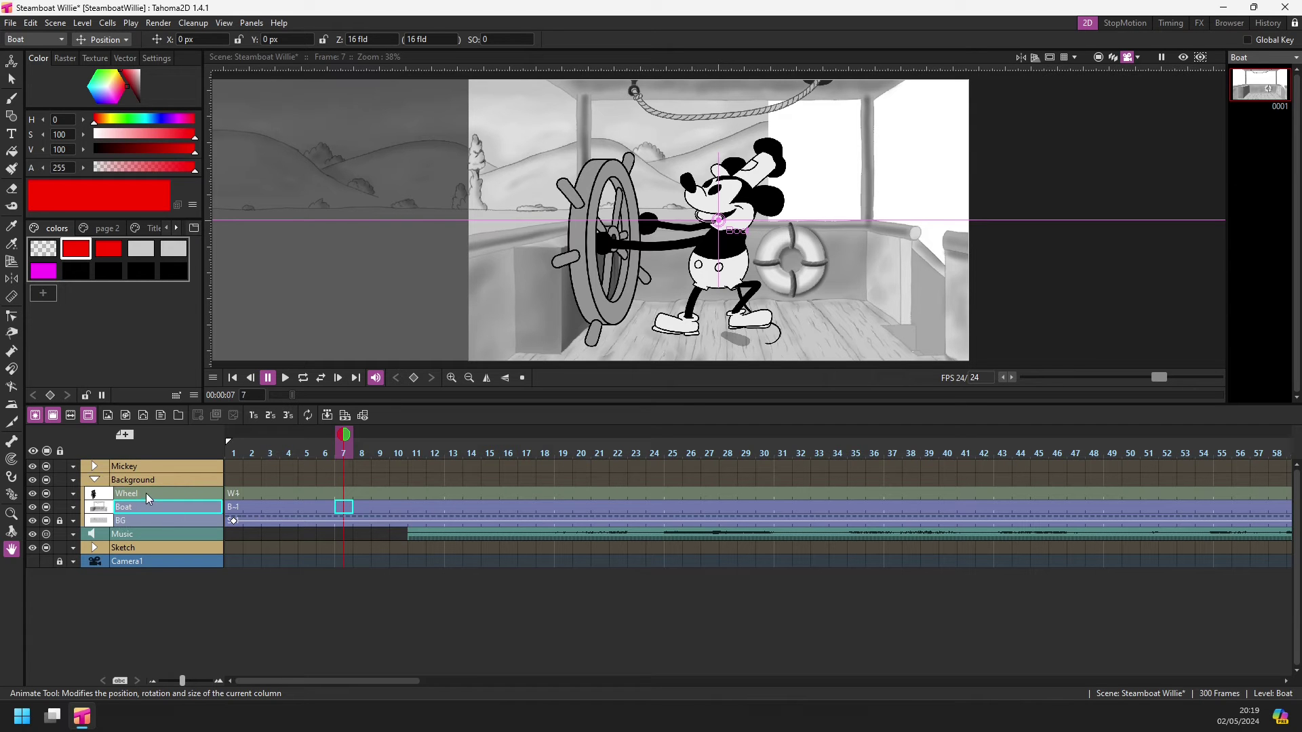
pyautogui.click(119, 520)
pyautogui.click(47, 520)
pyautogui.click(47, 520)
pyautogui.click(46, 507)
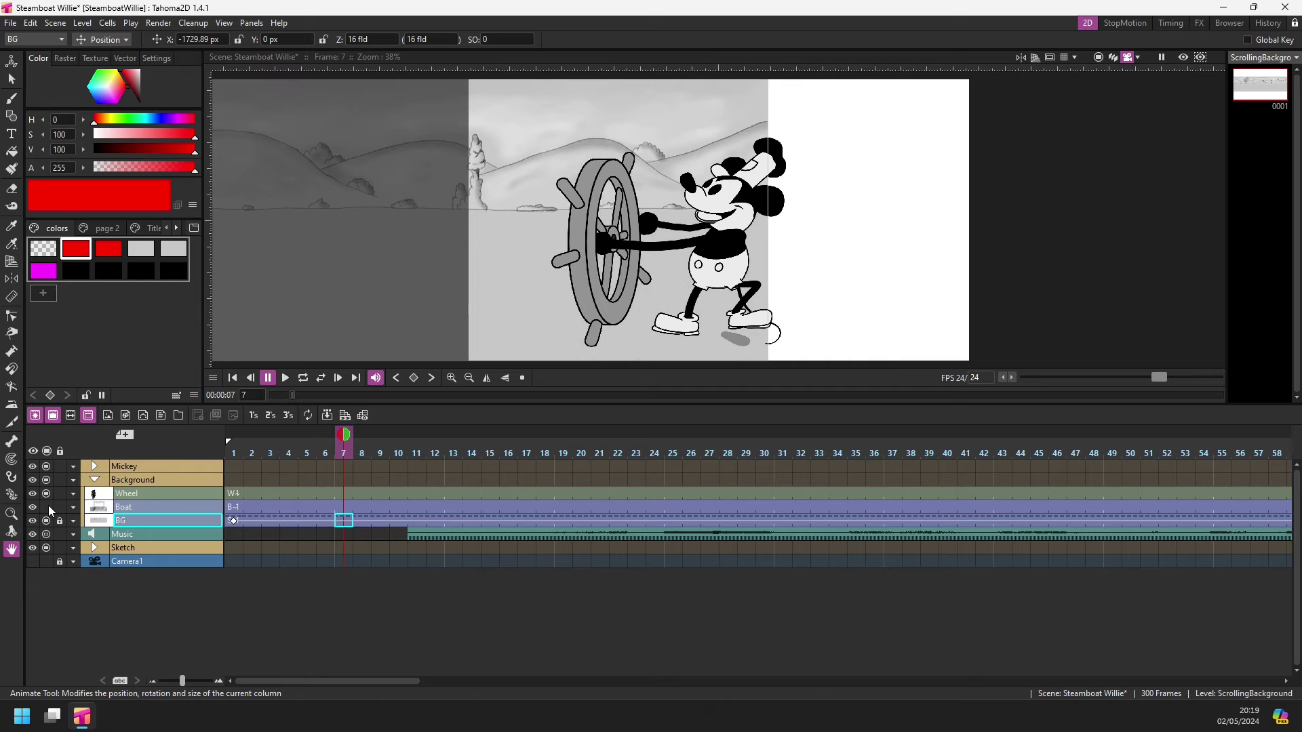
pyautogui.click(46, 507)
pyautogui.click(46, 494)
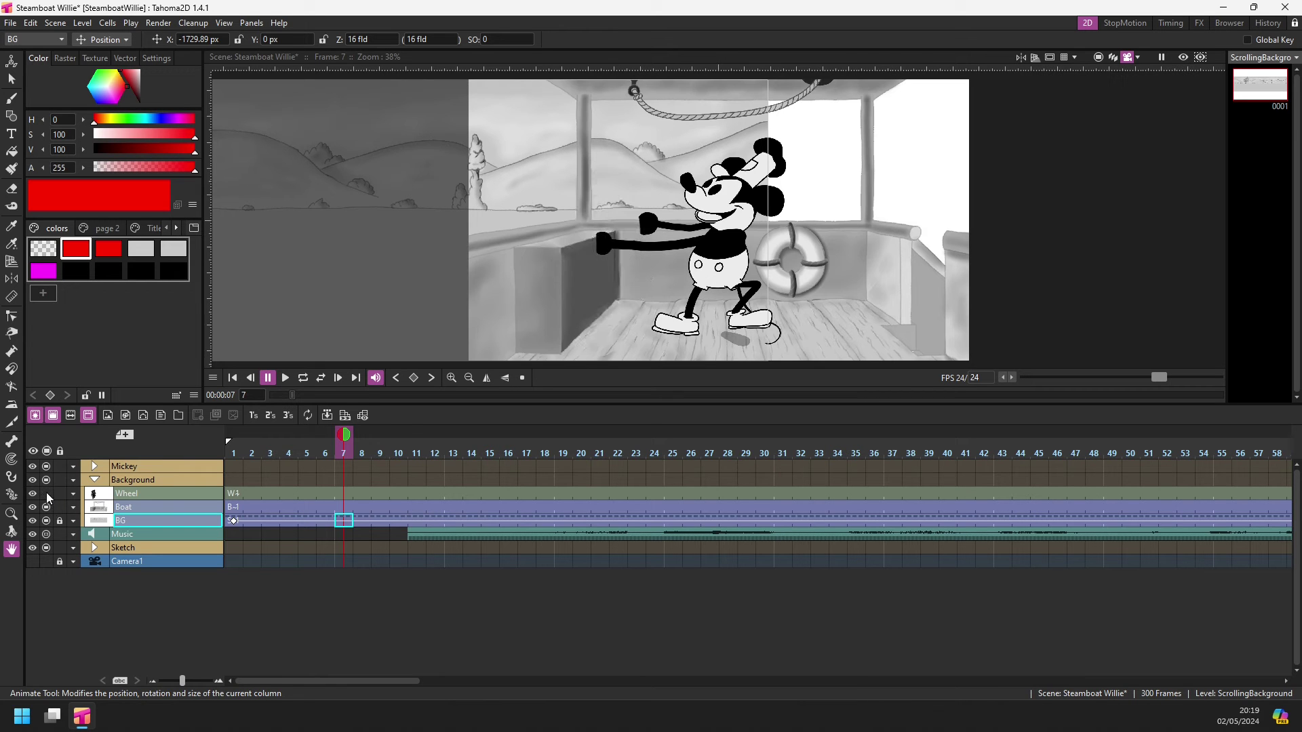
pyautogui.click(47, 494)
pyautogui.click(102, 481)
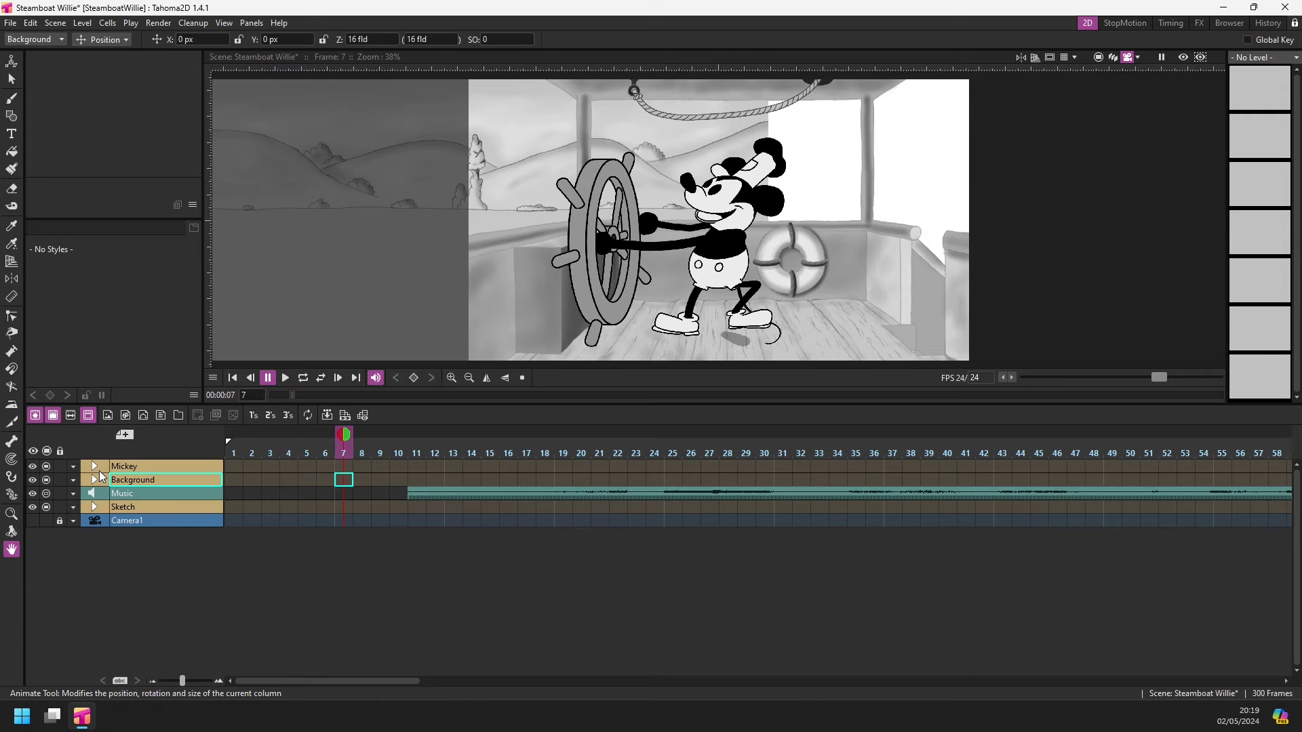
# Expand the Mickey folder to list LArm through Tail
pyautogui.click(95, 466)
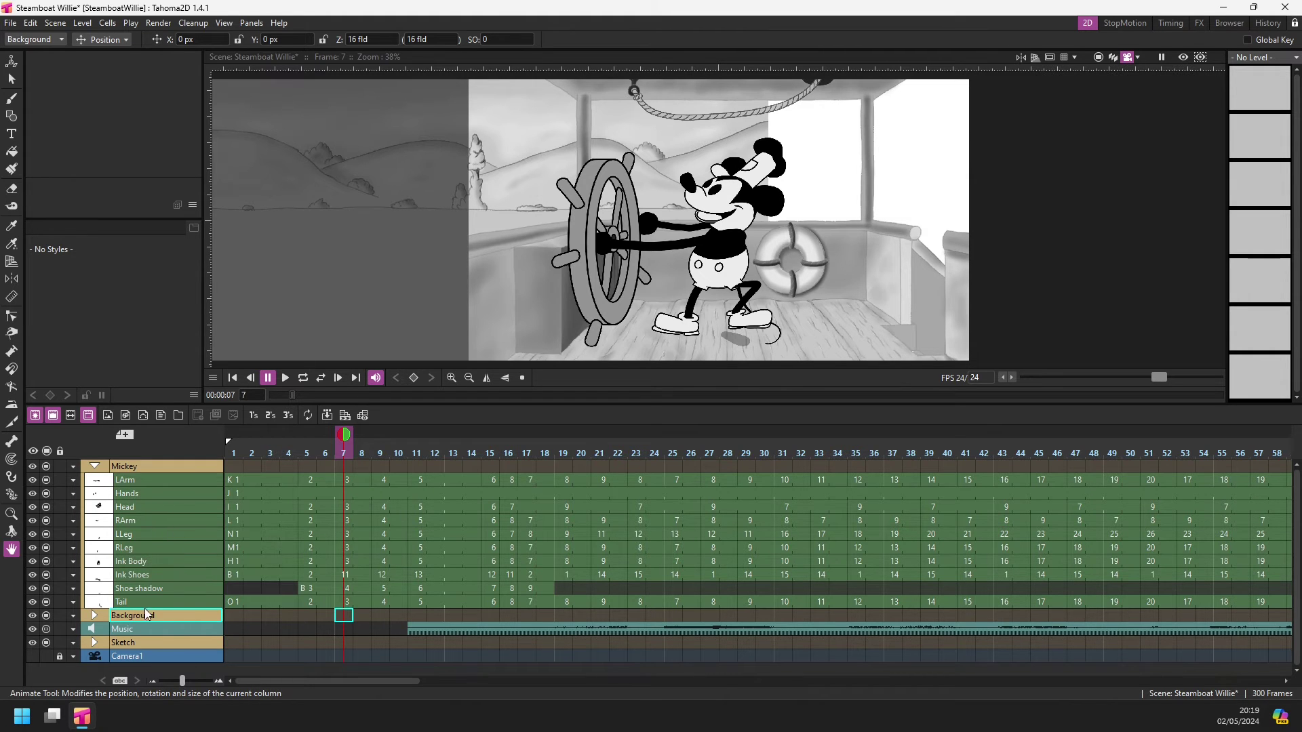
# Expand Background and switch Wheel, Boat and BG stage visibility off, then back on
pyautogui.click(93, 616)
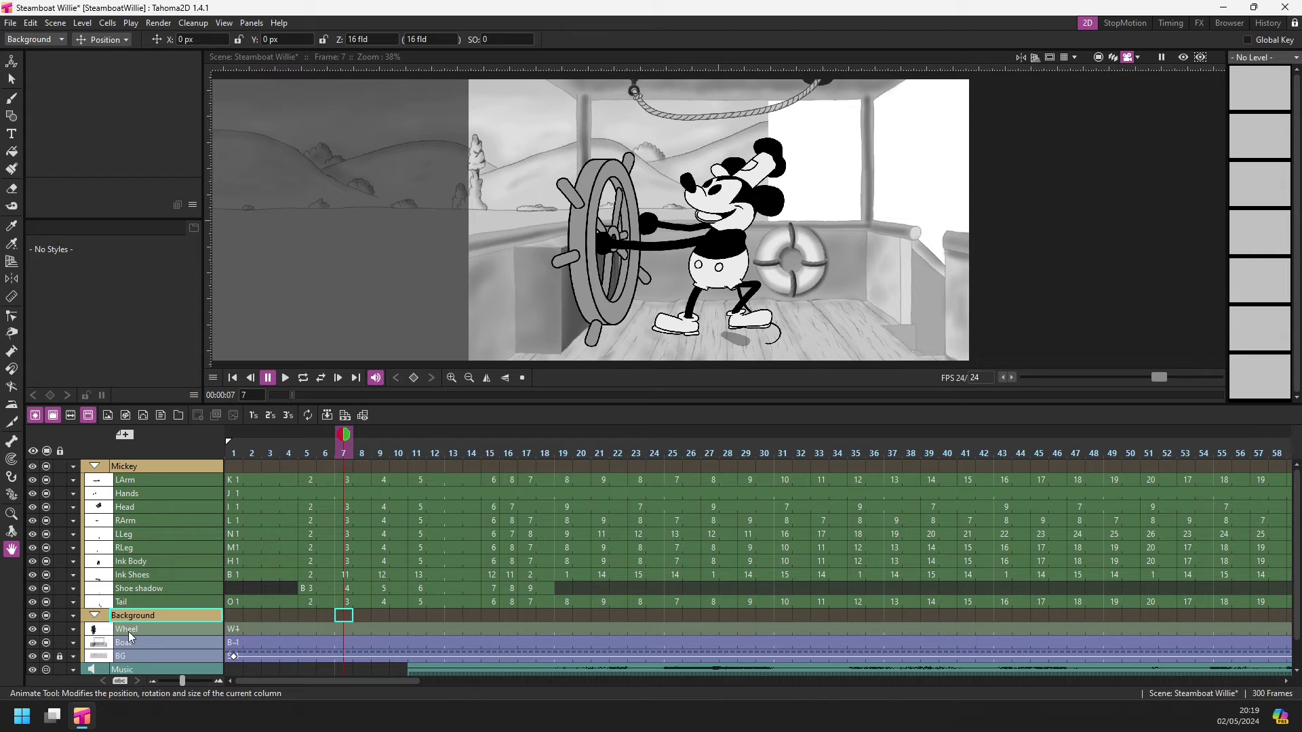
pyautogui.scroll(-2, 136, 624)
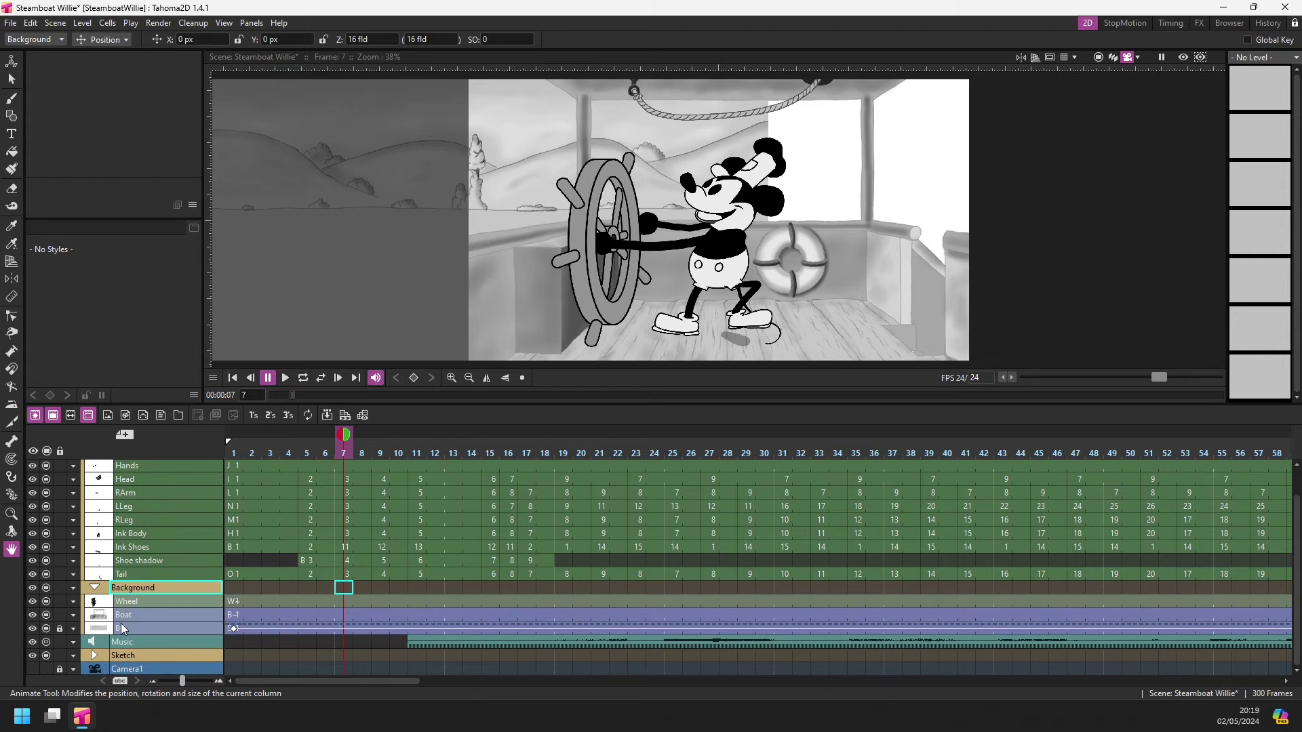
pyautogui.click(46, 602)
pyautogui.click(46, 615)
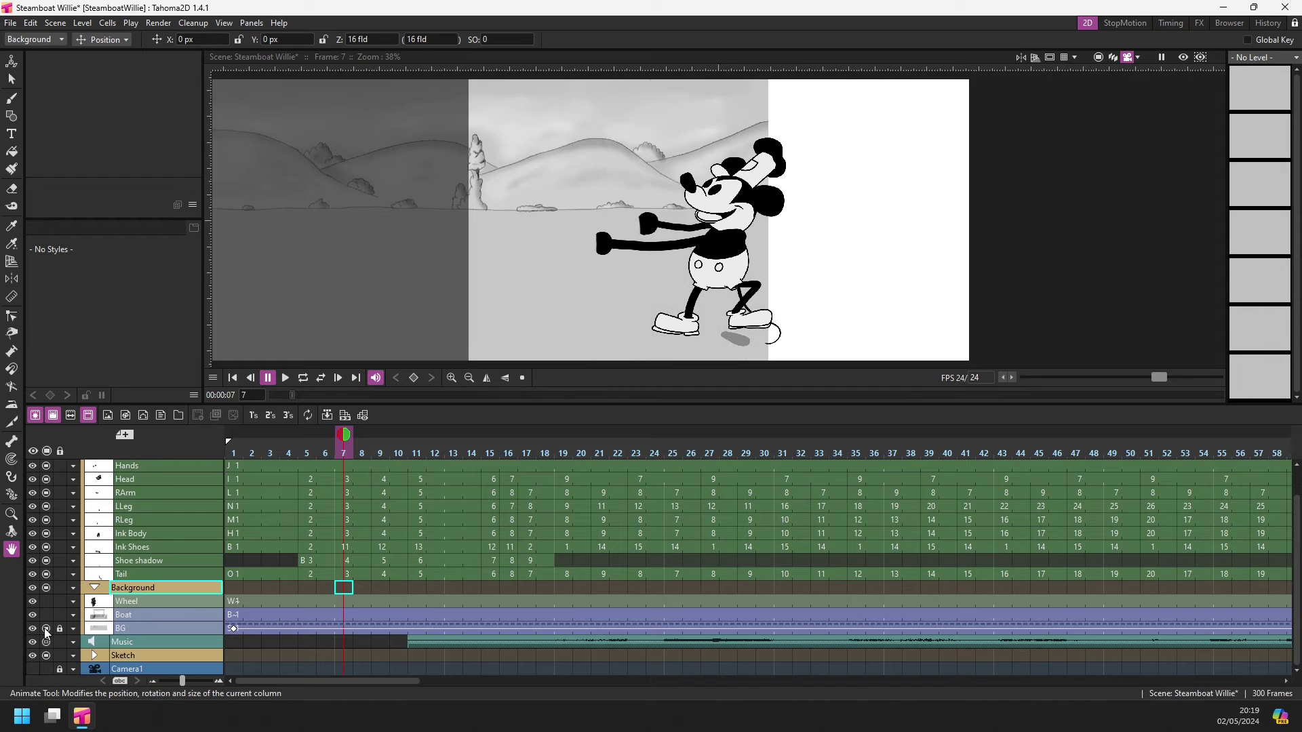
pyautogui.click(46, 628)
pyautogui.click(46, 628)
pyautogui.click(46, 615)
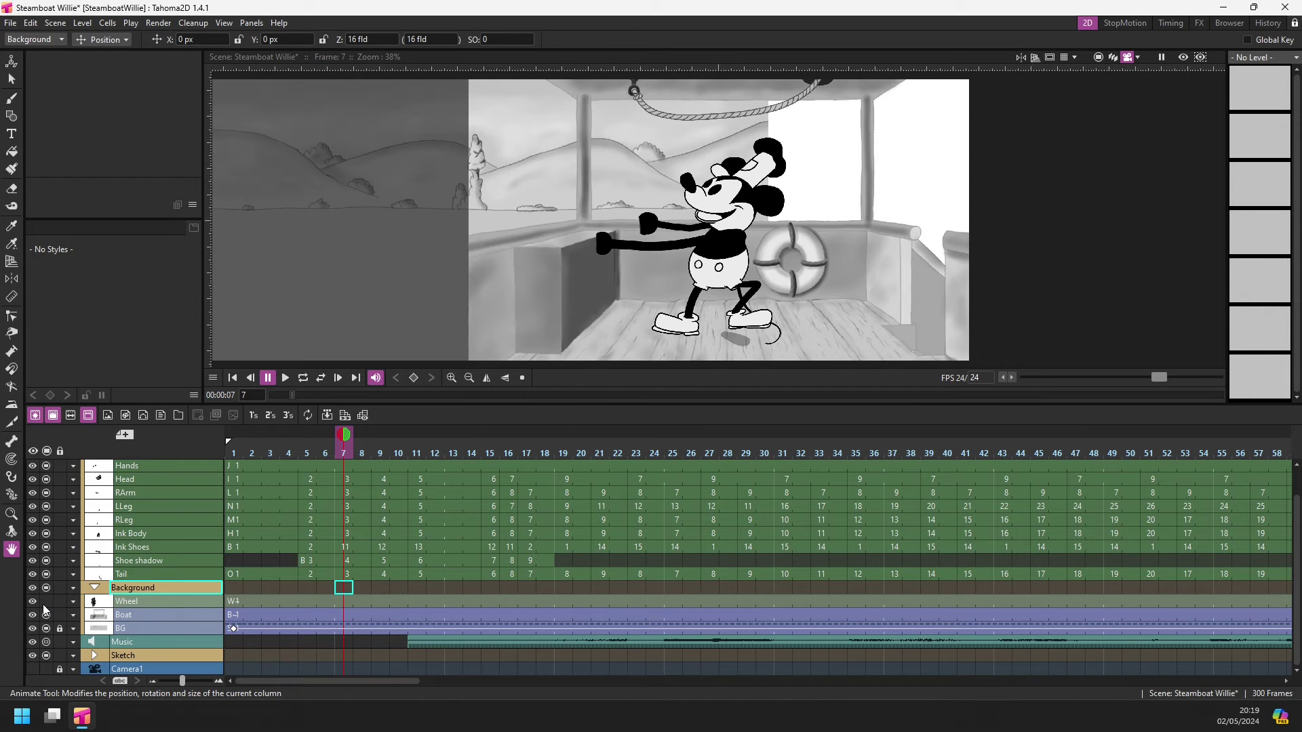
pyautogui.click(46, 601)
# Collapse the Background folder and turn off its camera stand and preview visibility
pyautogui.click(94, 588)
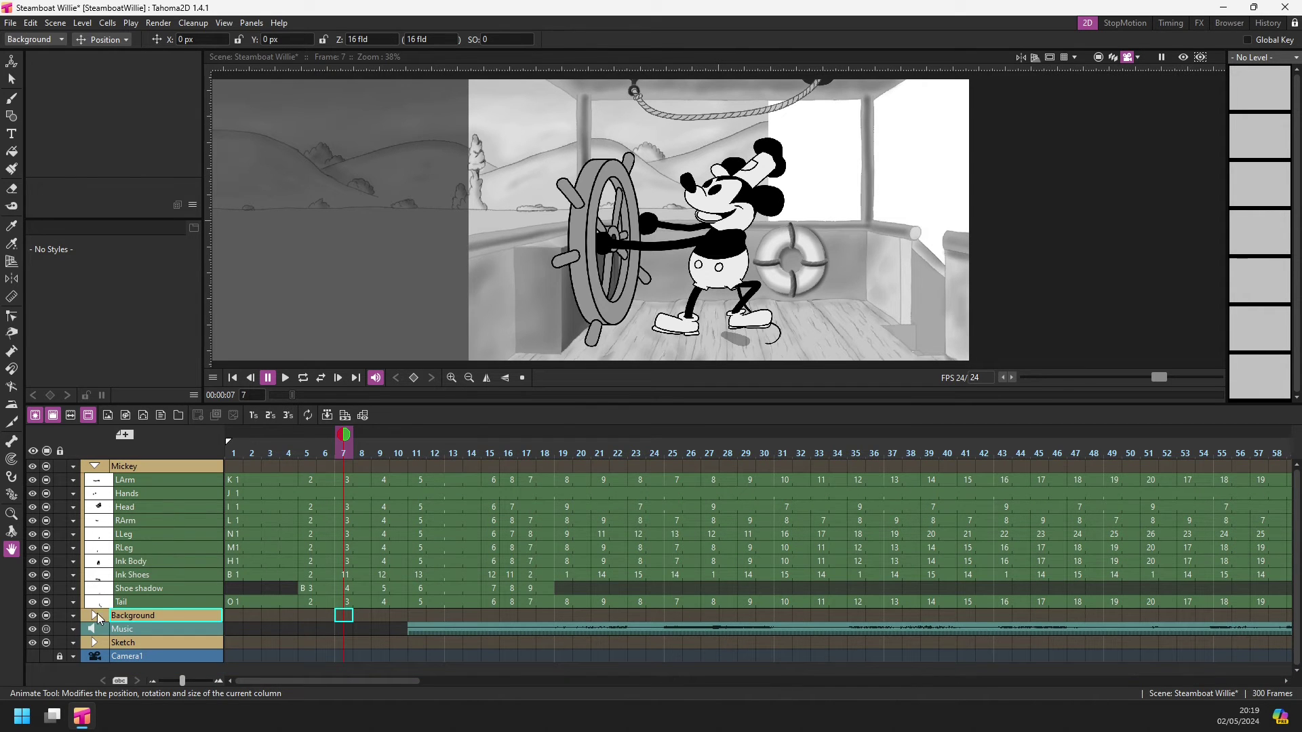
pyautogui.click(47, 614)
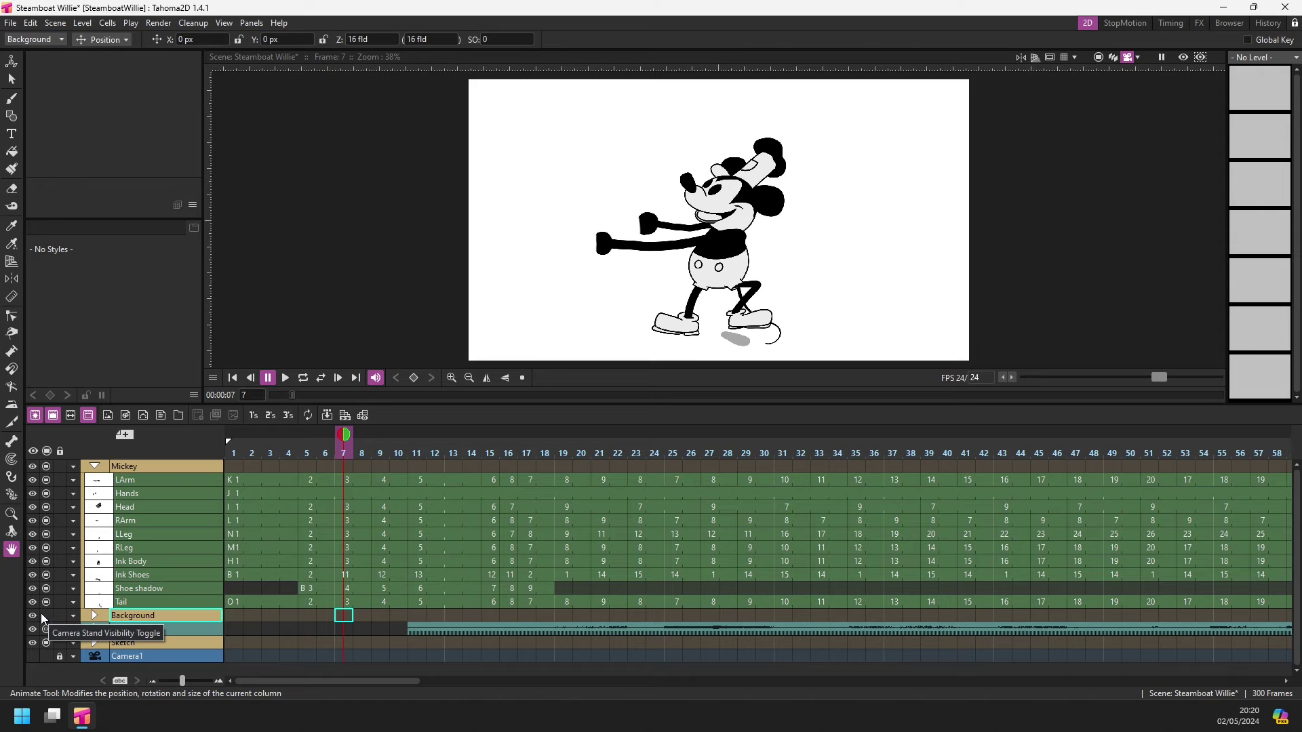
pyautogui.click(32, 615)
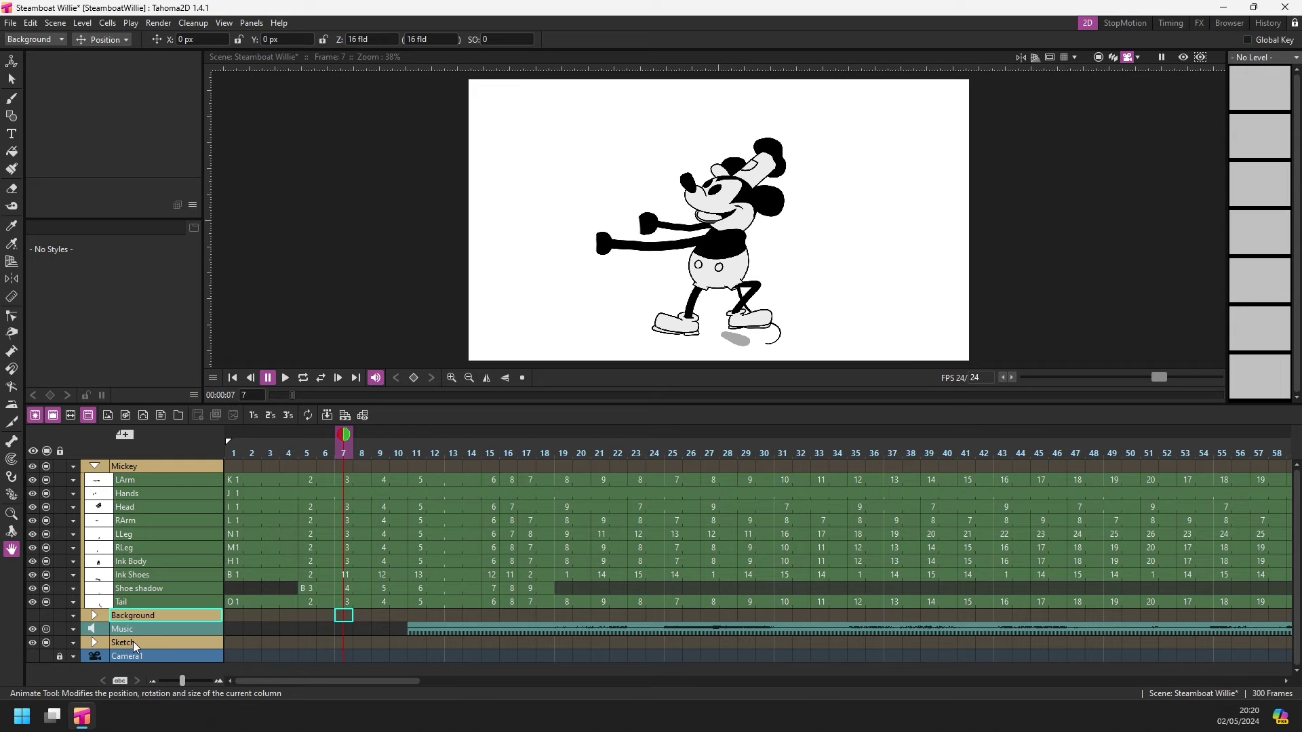
# Show the ship background again and try the Mickey folder at 32% opacity
pyautogui.click(47, 615)
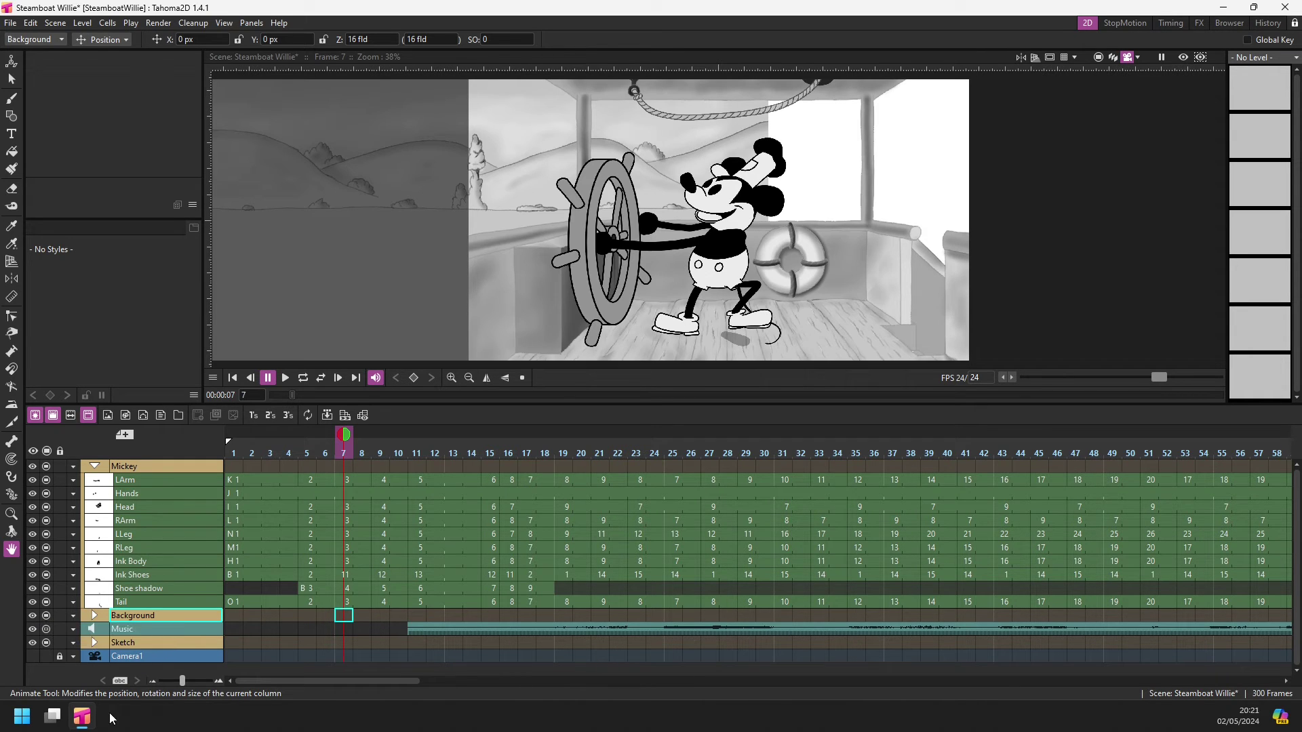
pyautogui.click(73, 467)
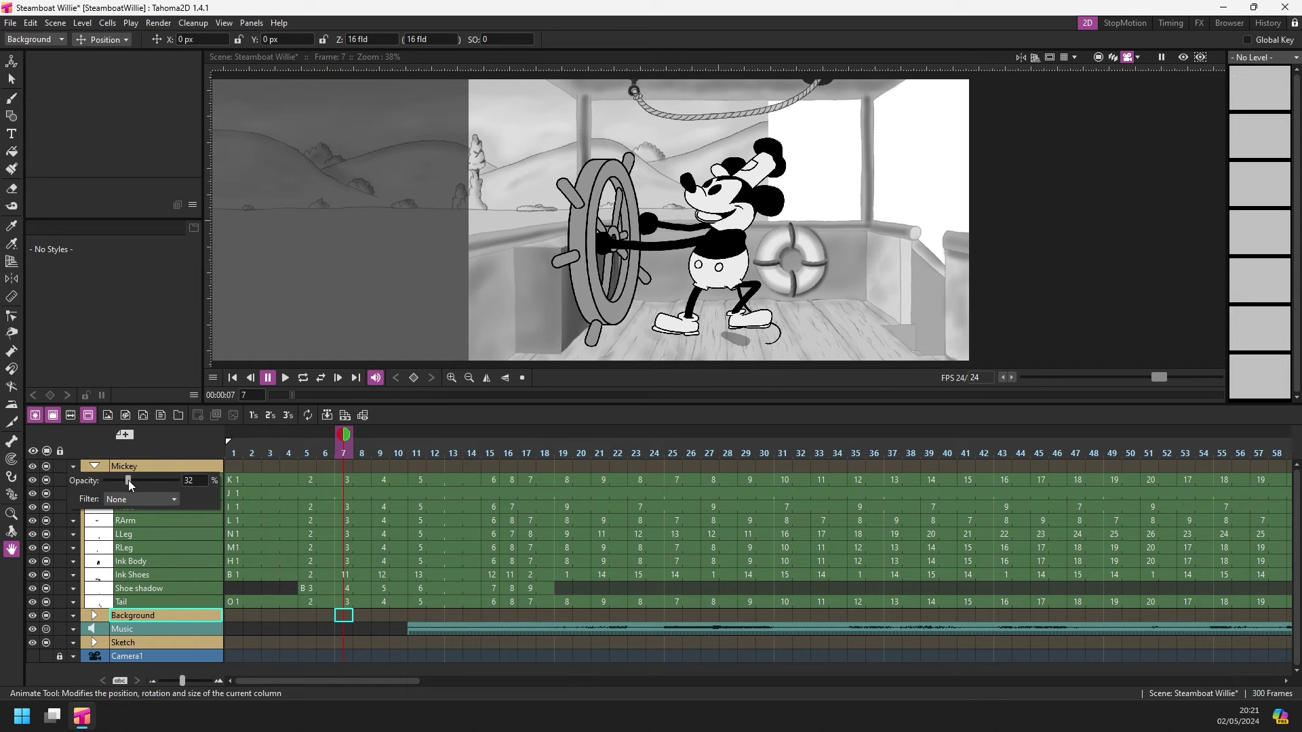
pyautogui.moveTo(149, 479); pyautogui.dragTo(128, 480)
# Try a Red filter on Mickey, reset it to None, collapse Mickey and enlarge the stage view
pyautogui.click(133, 499)
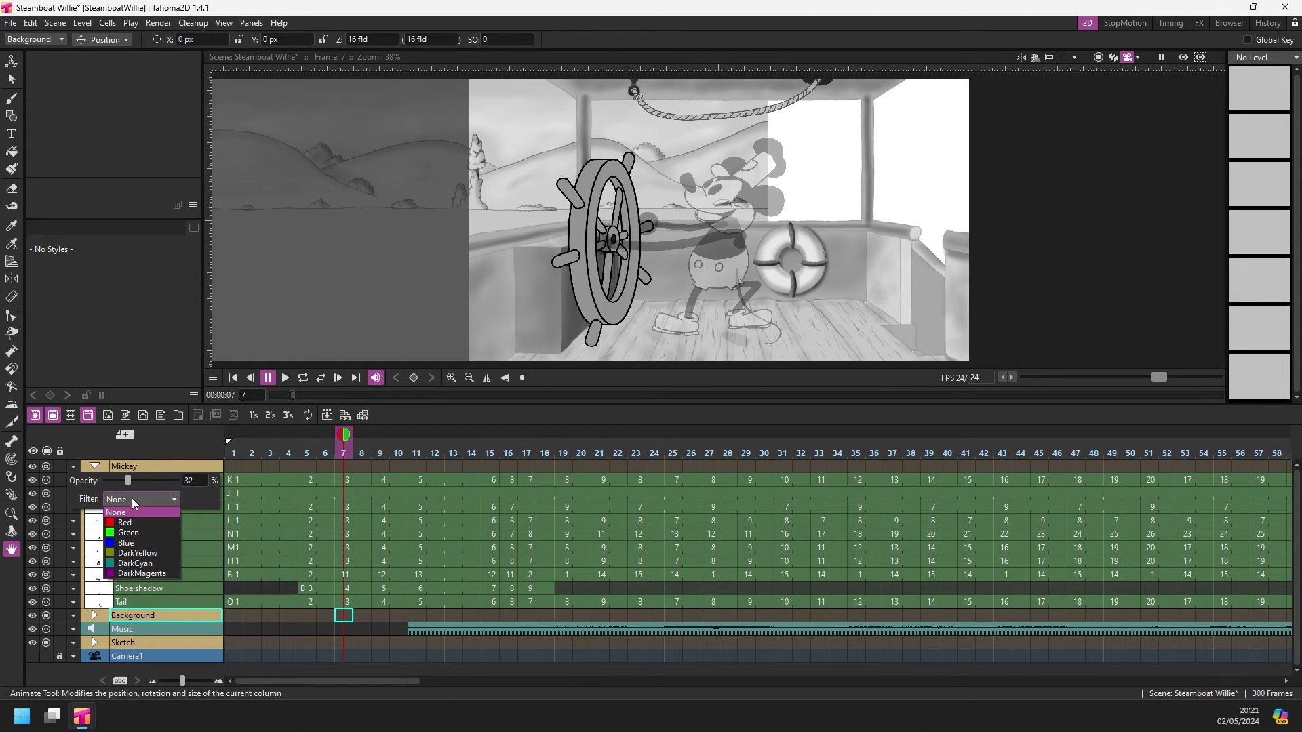
pyautogui.click(132, 523)
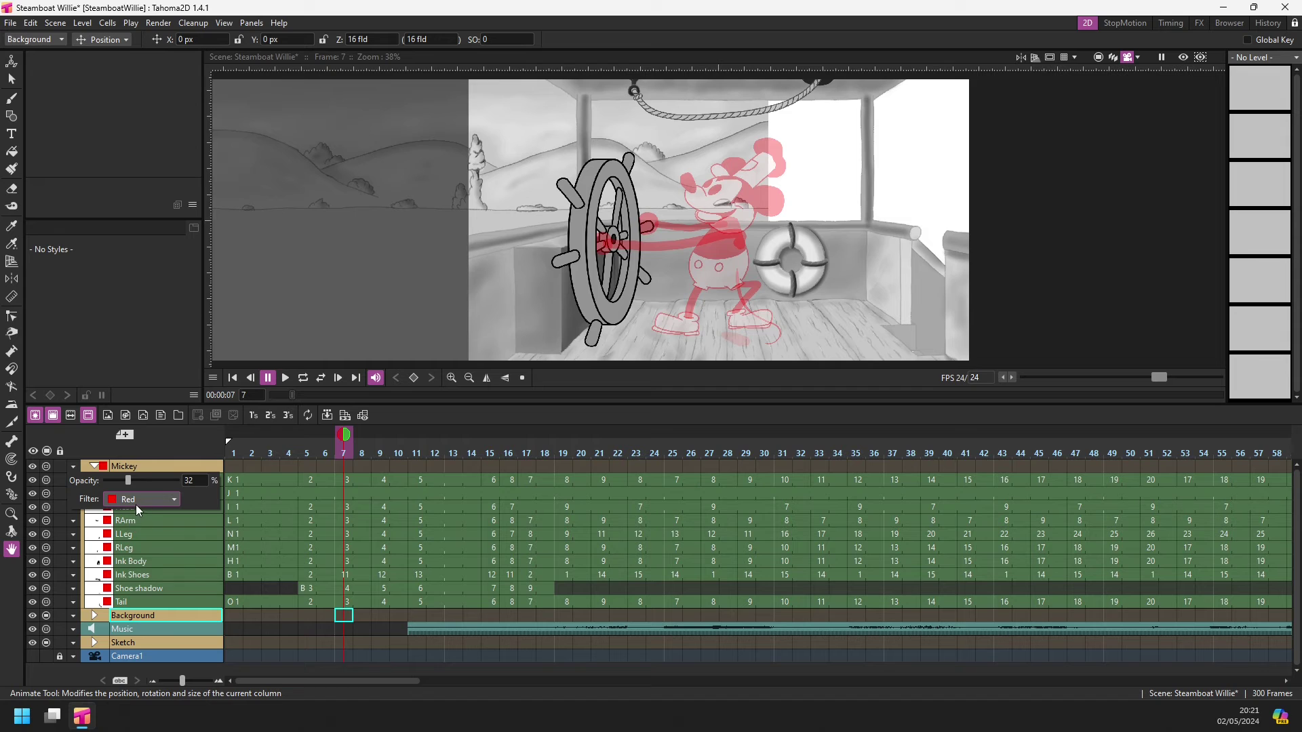
pyautogui.click(134, 503)
pyautogui.click(133, 500)
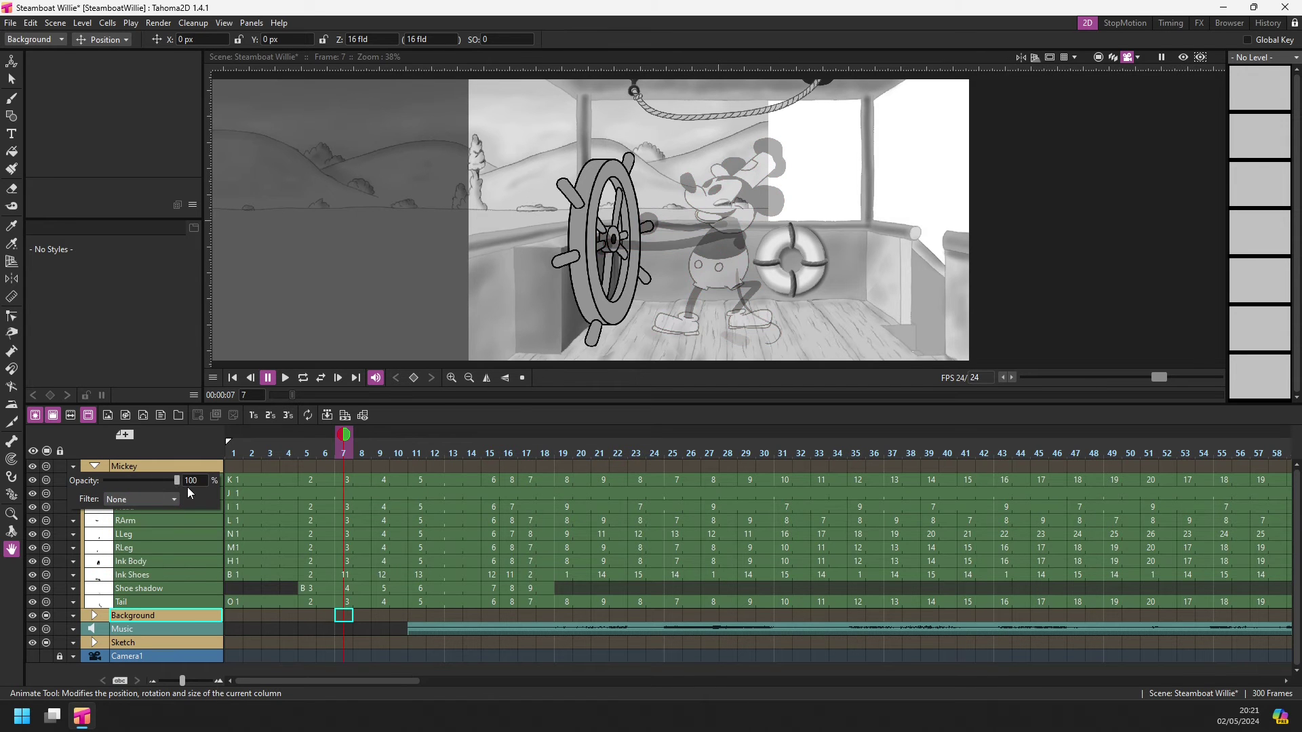
pyautogui.click(95, 466)
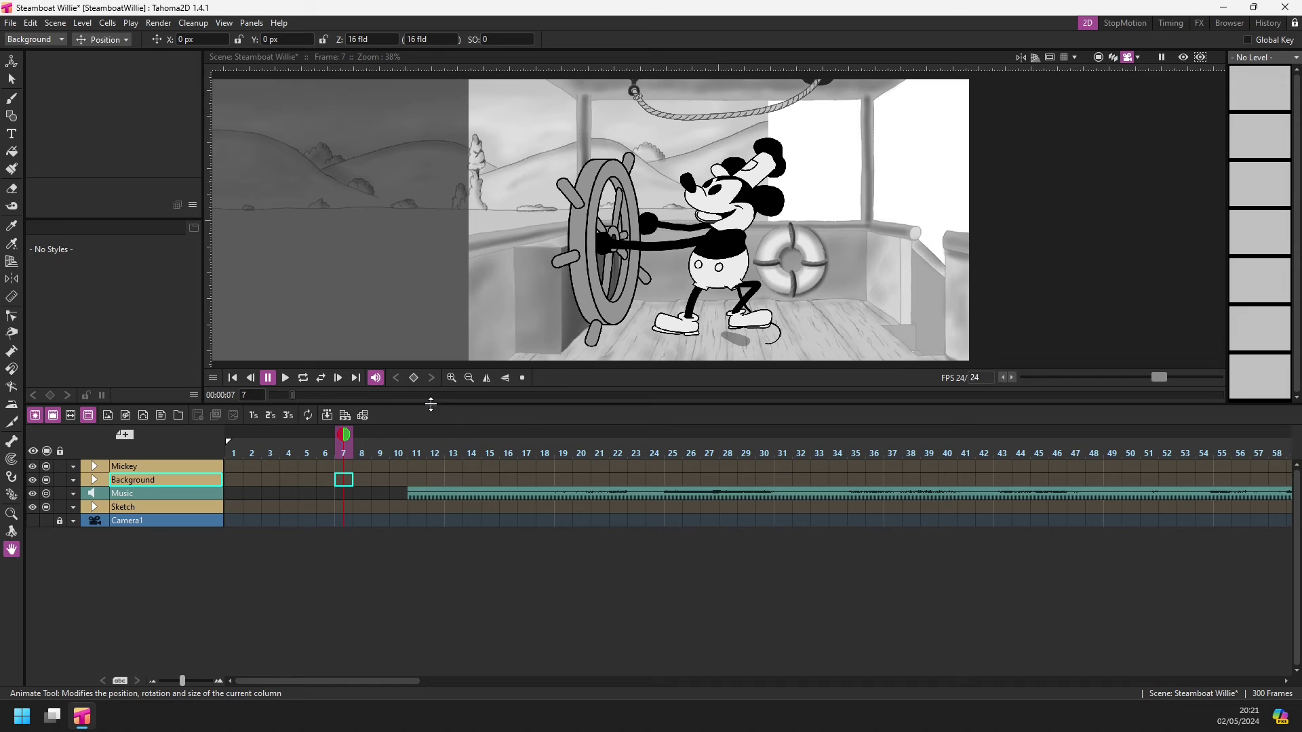
pyautogui.moveTo(430, 407); pyautogui.dragTo(427, 476)
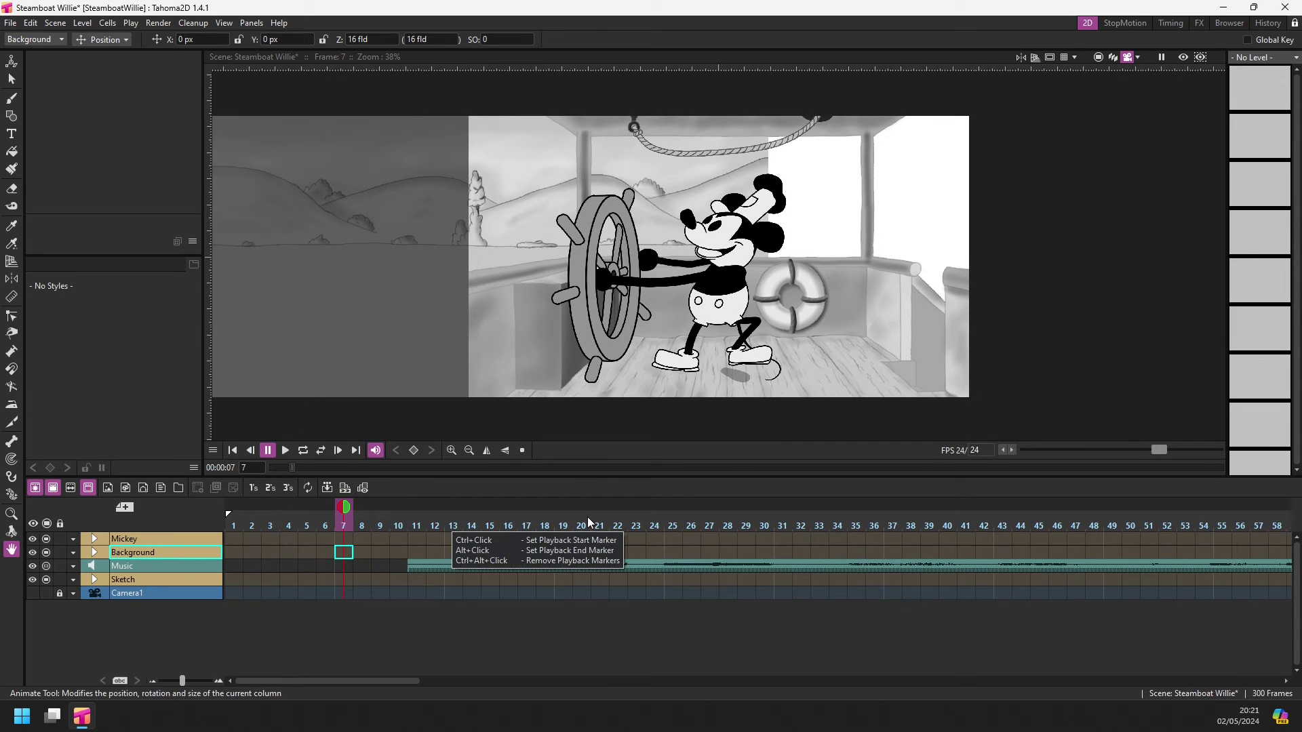
# Switch to the StopMotion room, widen the xsheet, and expand Mickey to list its Tail-through-LArm columns
pyautogui.click(1127, 24)
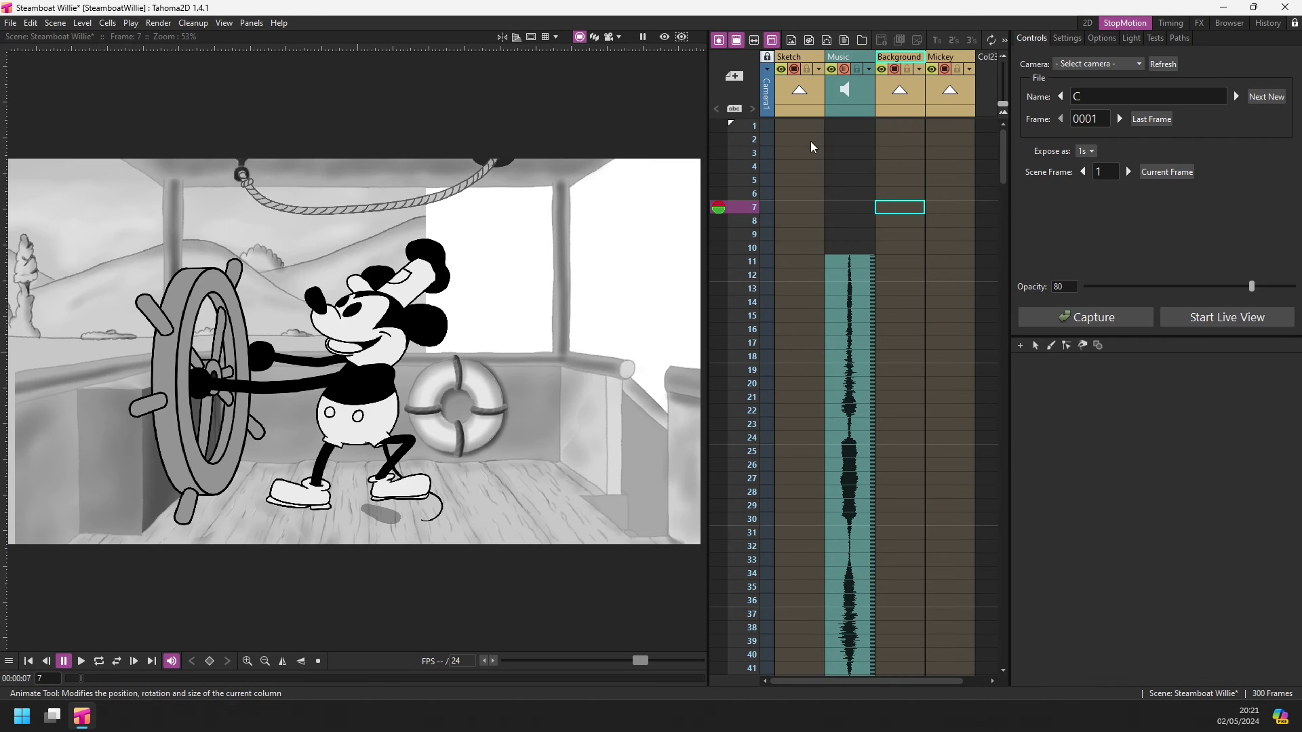
pyautogui.moveTo(709, 147); pyautogui.dragTo(484, 148)
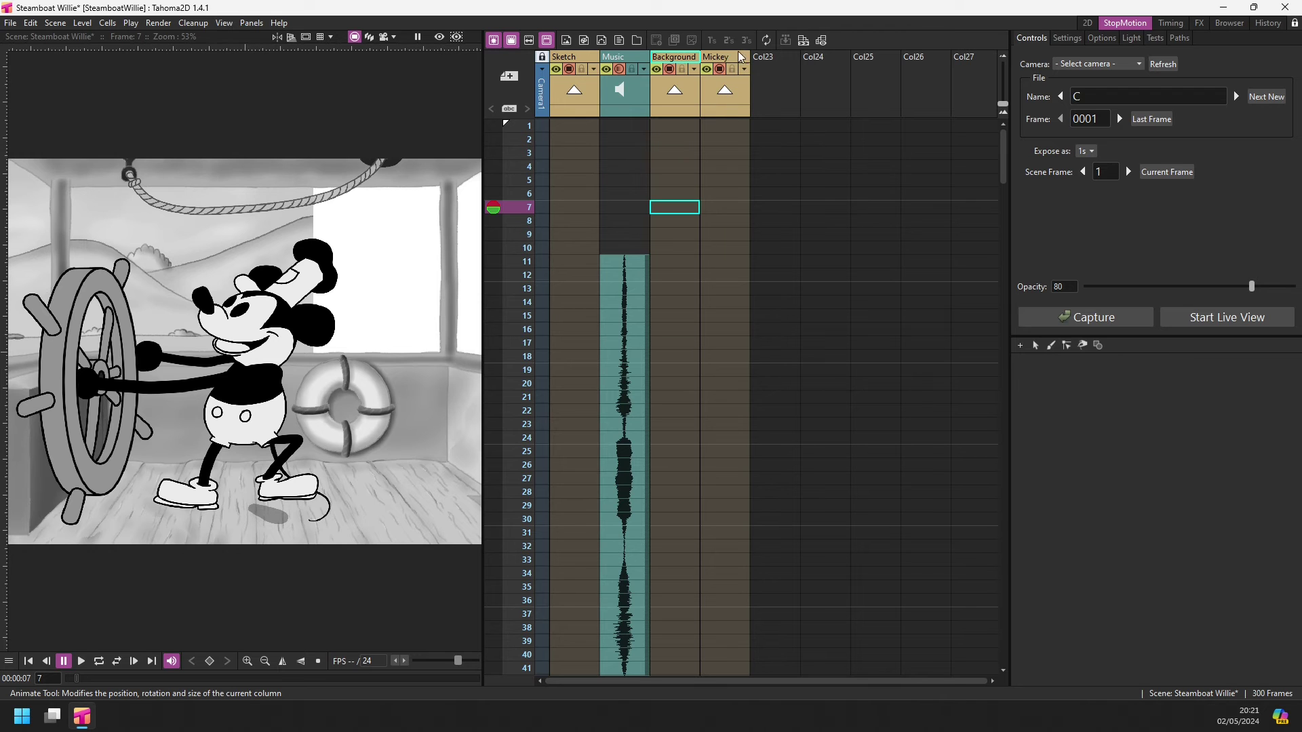
pyautogui.click(725, 90)
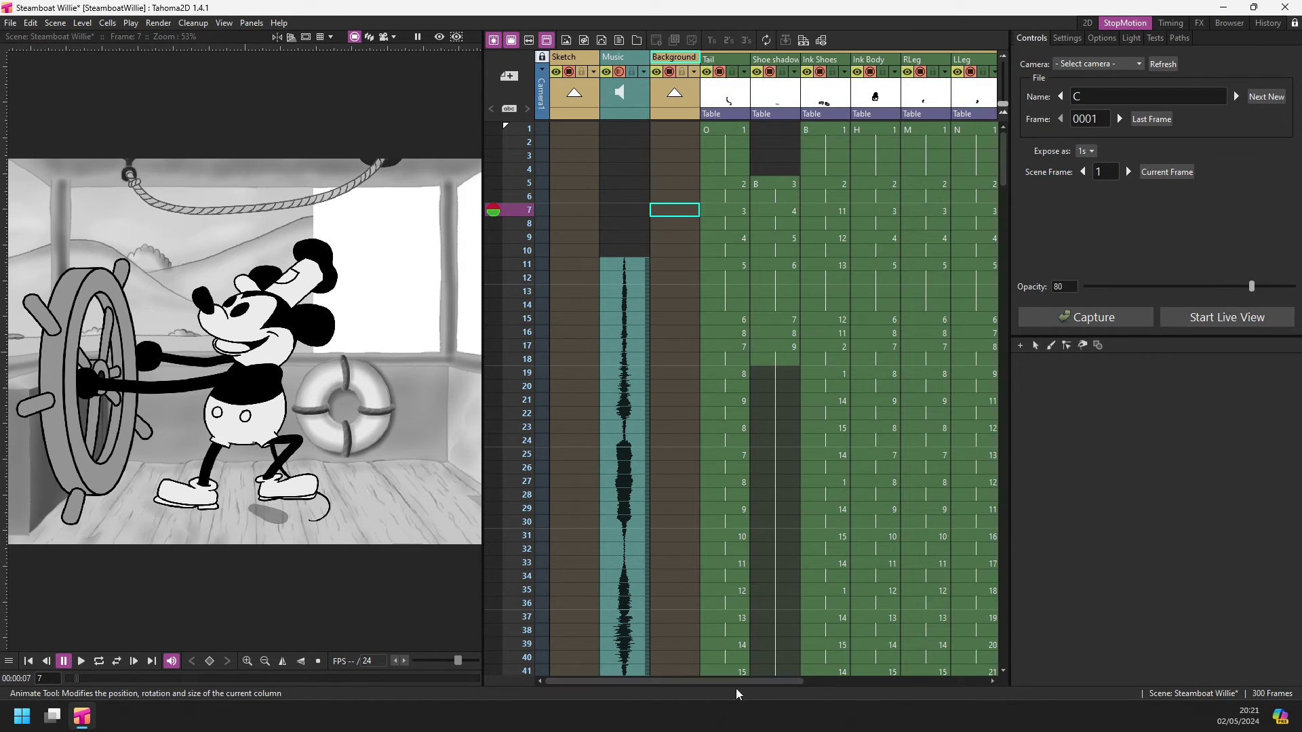
pyautogui.moveTo(739, 681)
pyautogui.mouseDown()
pyautogui.moveTo(912, 681)
pyautogui.moveTo(814, 687)
pyautogui.moveTo(742, 519)
pyautogui.mouseUp()
pyautogui.click(817, 681)
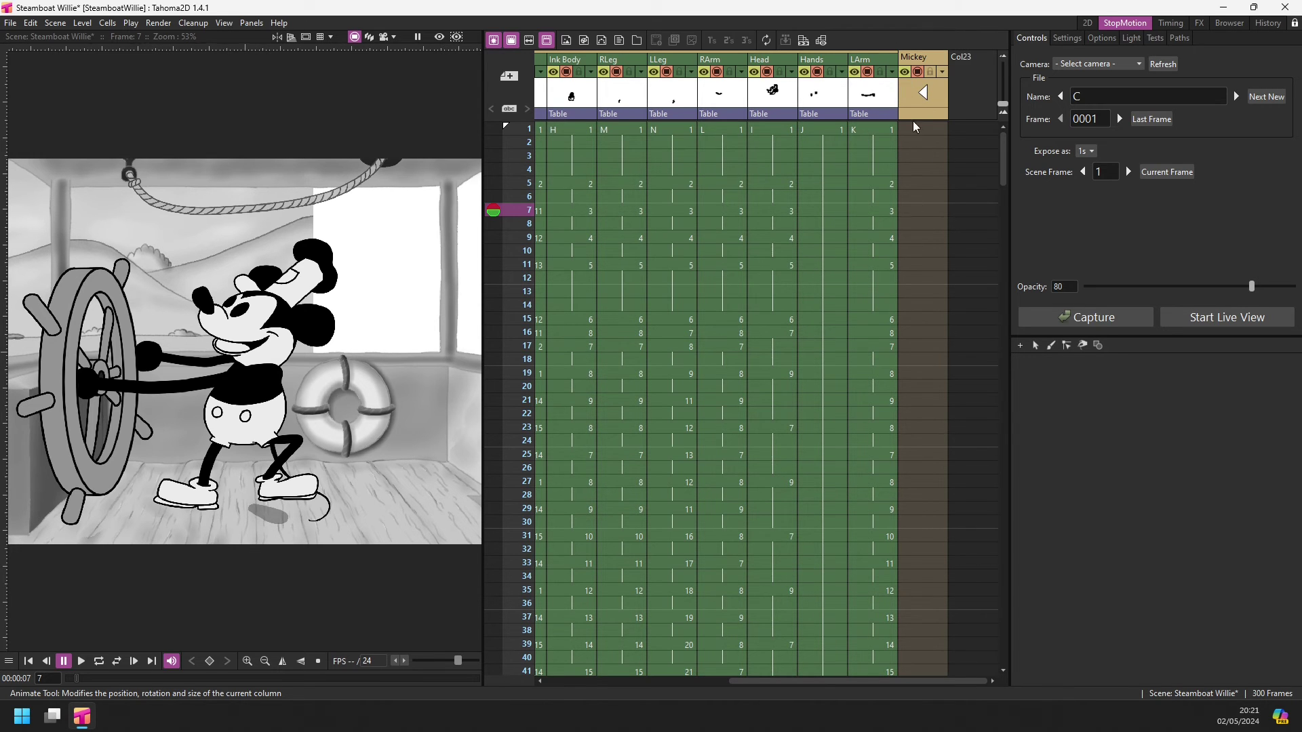
pyautogui.click(695, 680)
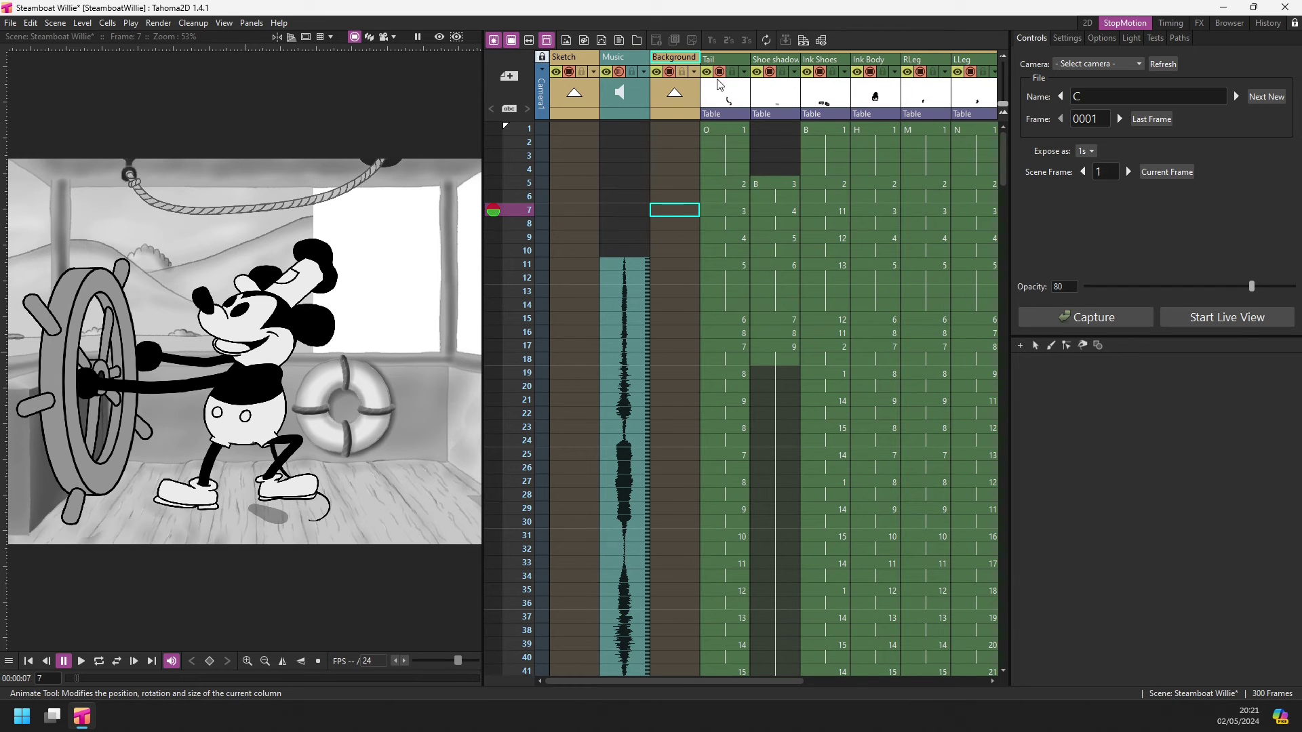
pyautogui.moveTo(705, 682); pyautogui.dragTo(868, 665)
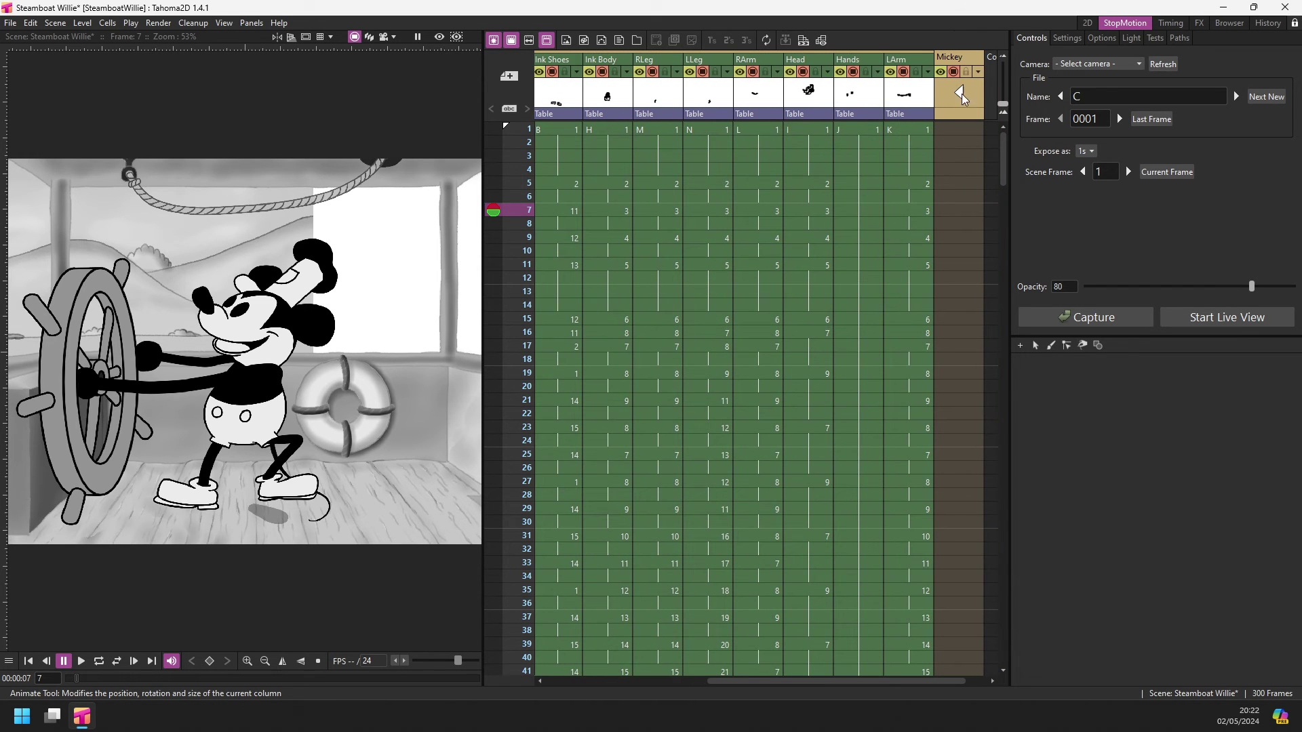
# Toggle Mickey's camstand visibility off and back on
pyautogui.hscroll(3, 959, 92)
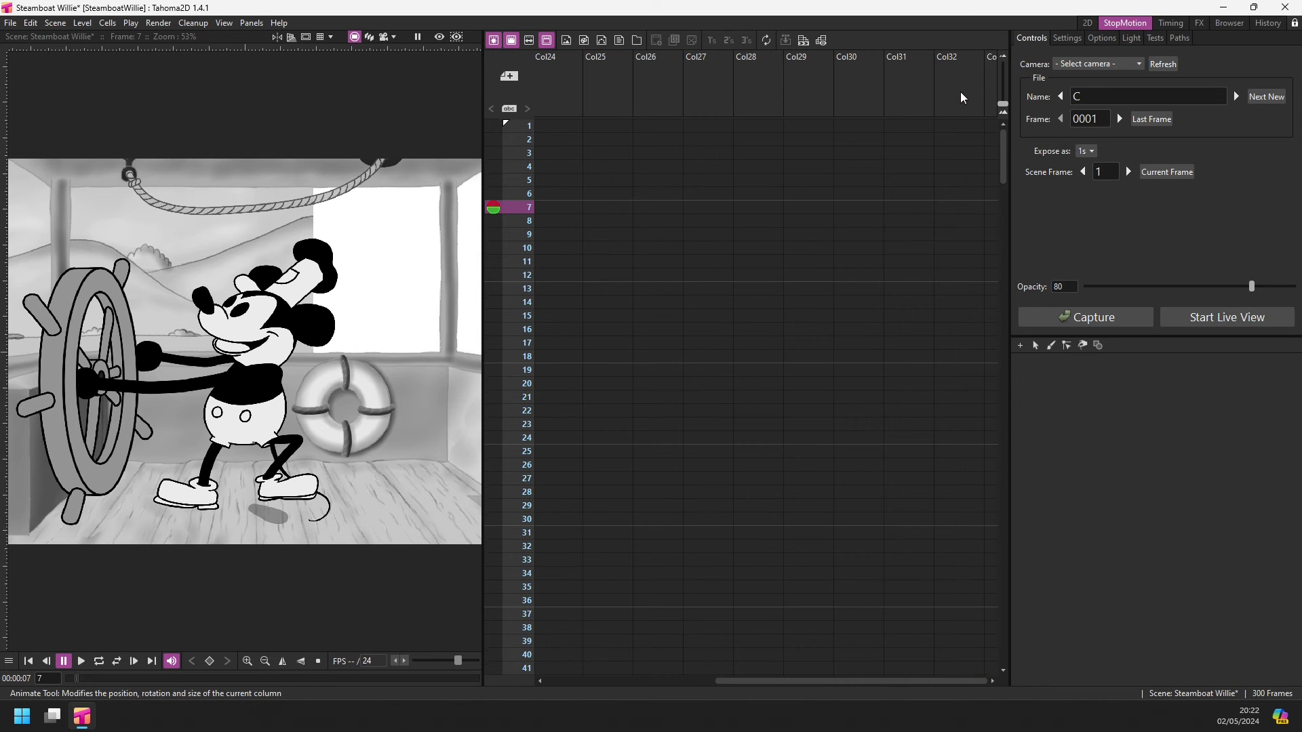
pyautogui.moveTo(742, 679)
pyautogui.mouseDown()
pyautogui.moveTo(641, 682)
pyautogui.moveTo(652, 681)
pyautogui.mouseUp()
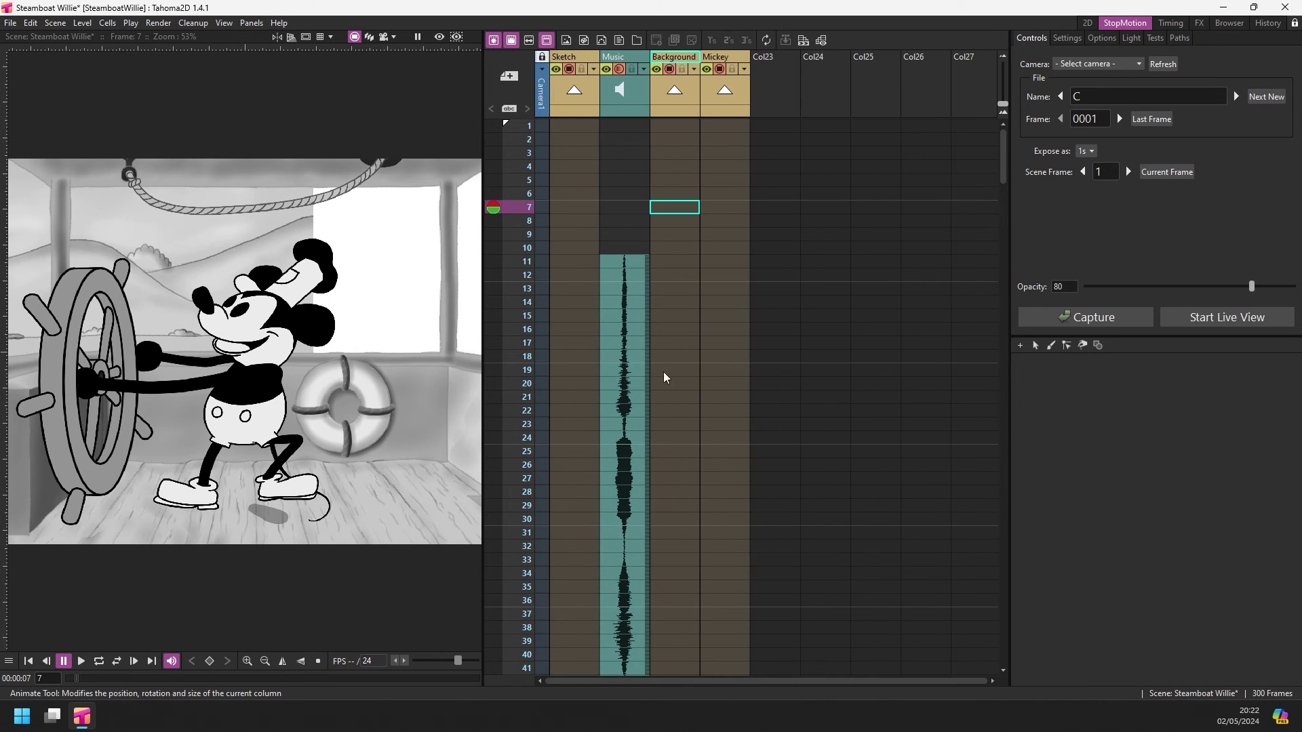
pyautogui.click(718, 70)
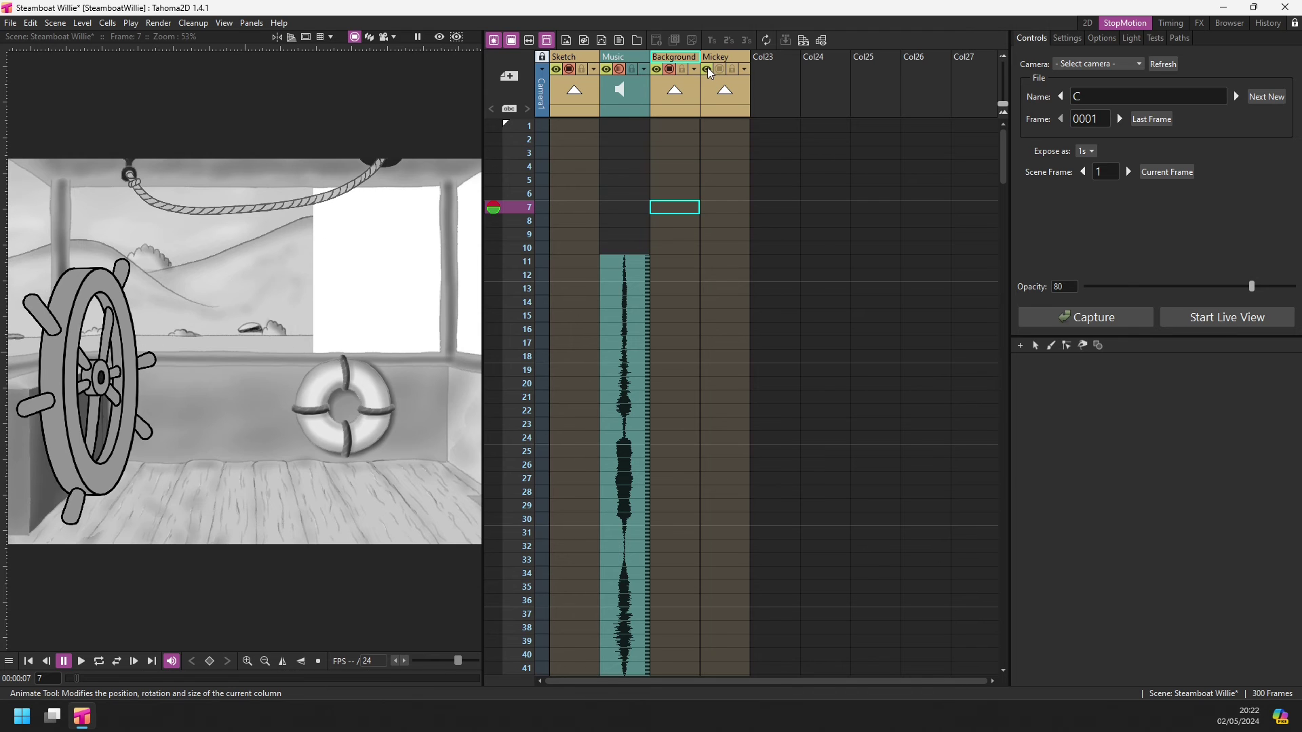
pyautogui.click(720, 70)
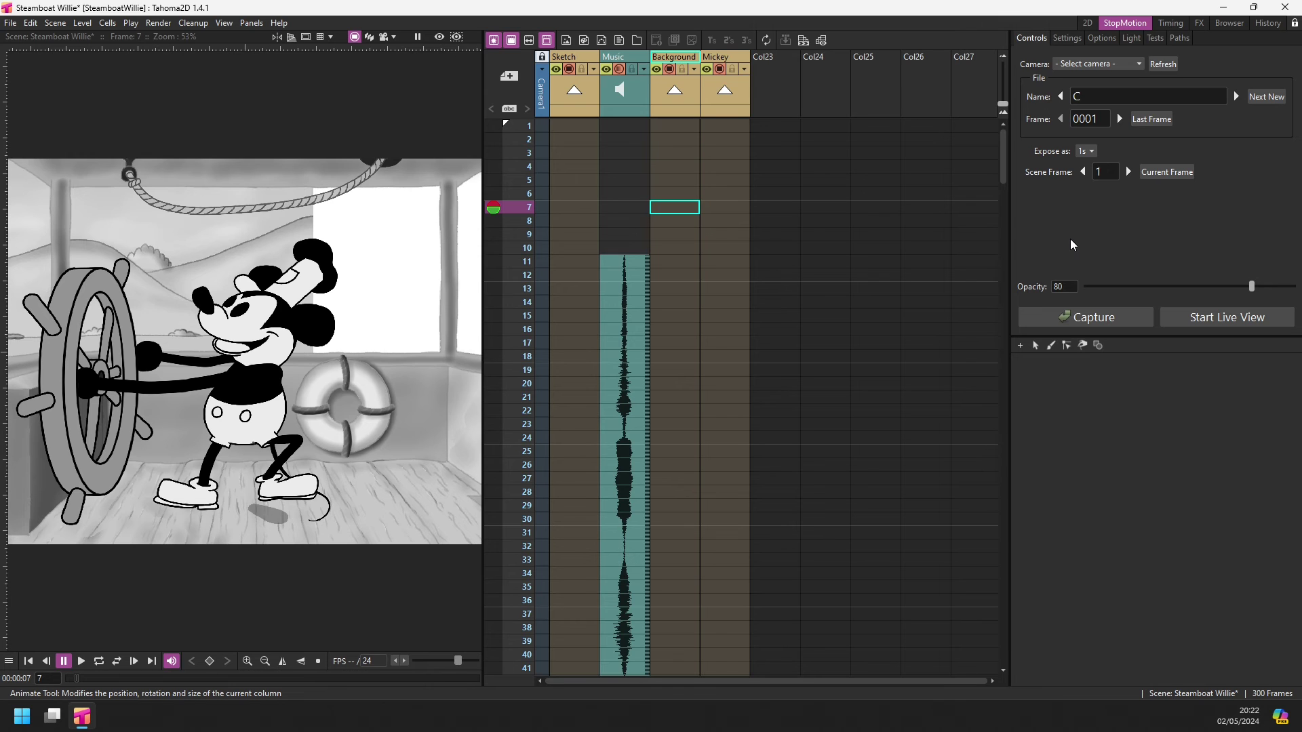
# Expand the Mickey folder briefly, then collapse it to leave Sketch, Music, Background and Mickey
pyautogui.click(723, 90)
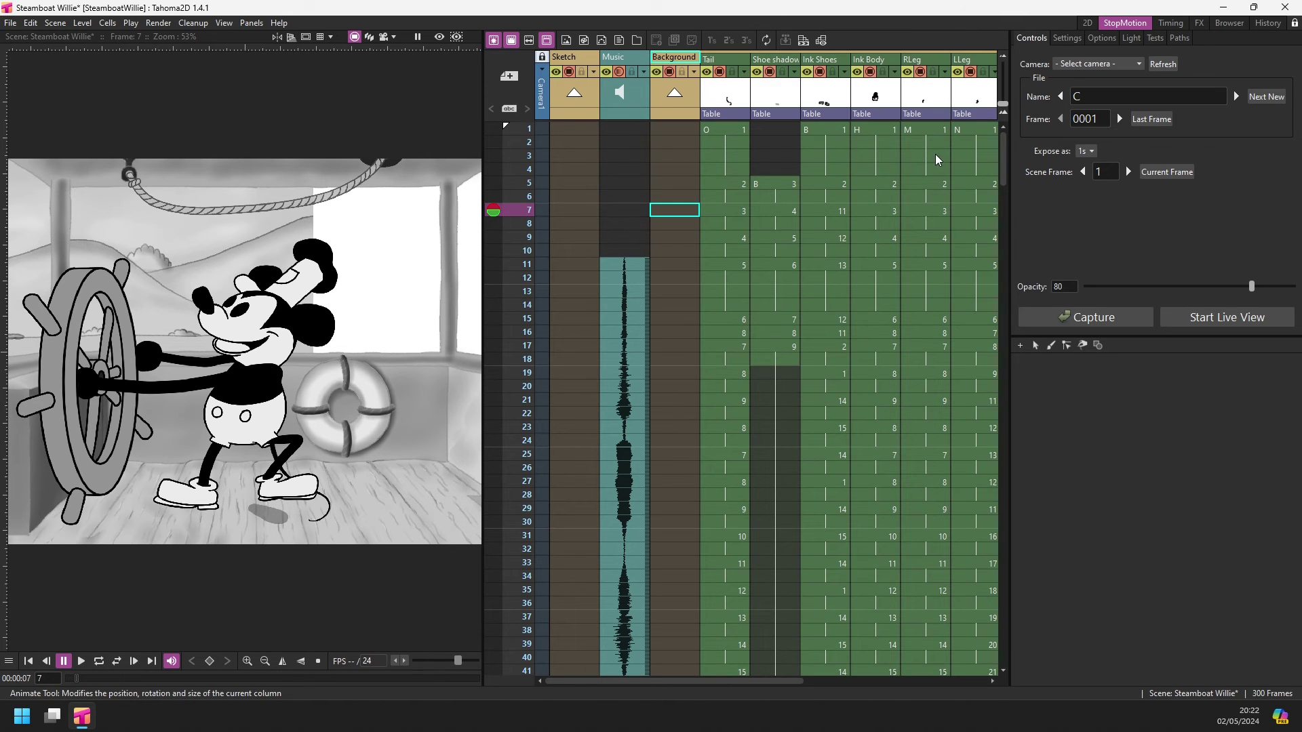
pyautogui.click(943, 680)
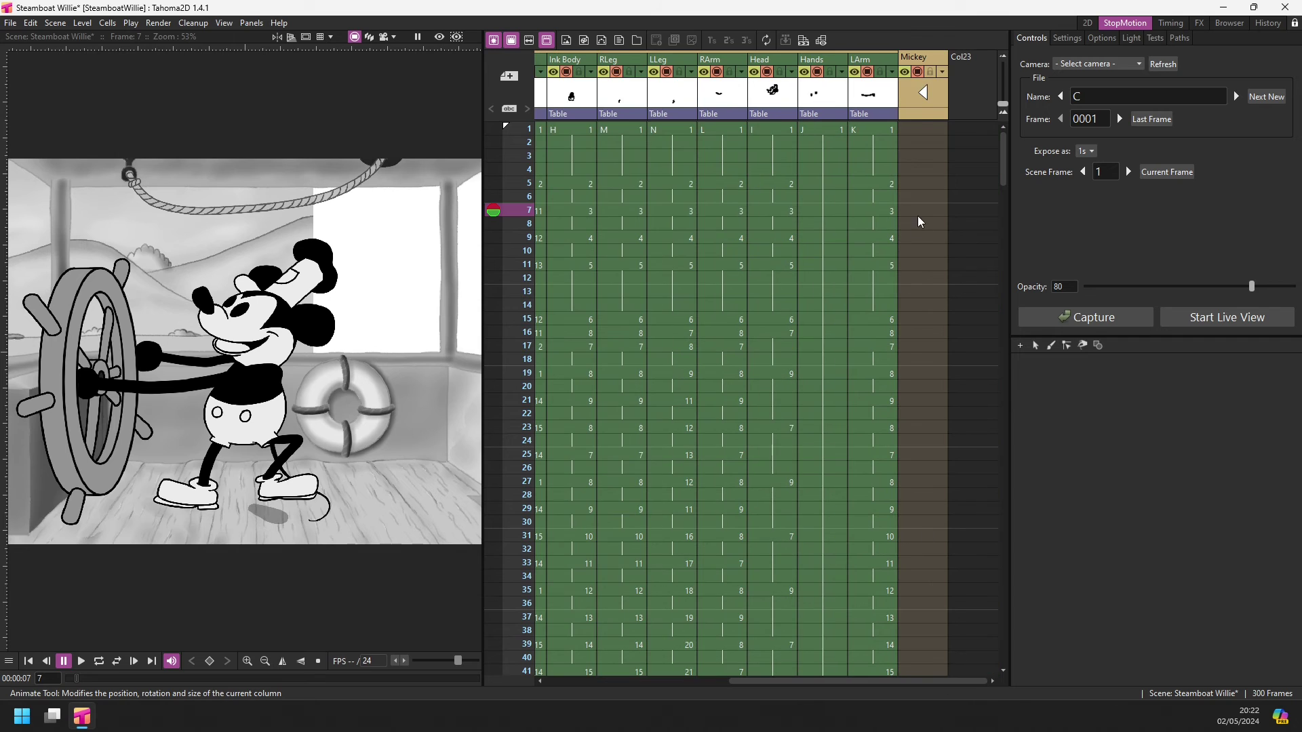
pyautogui.click(922, 90)
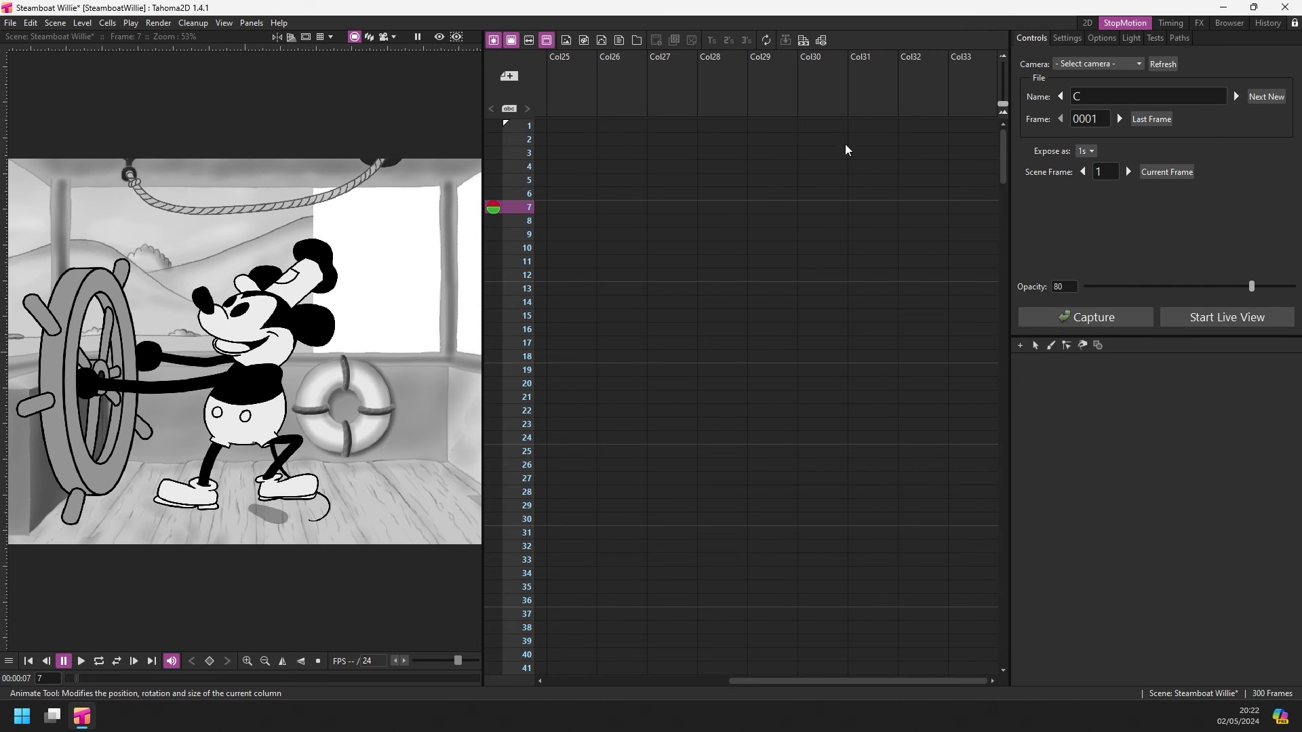
pyautogui.click(646, 681)
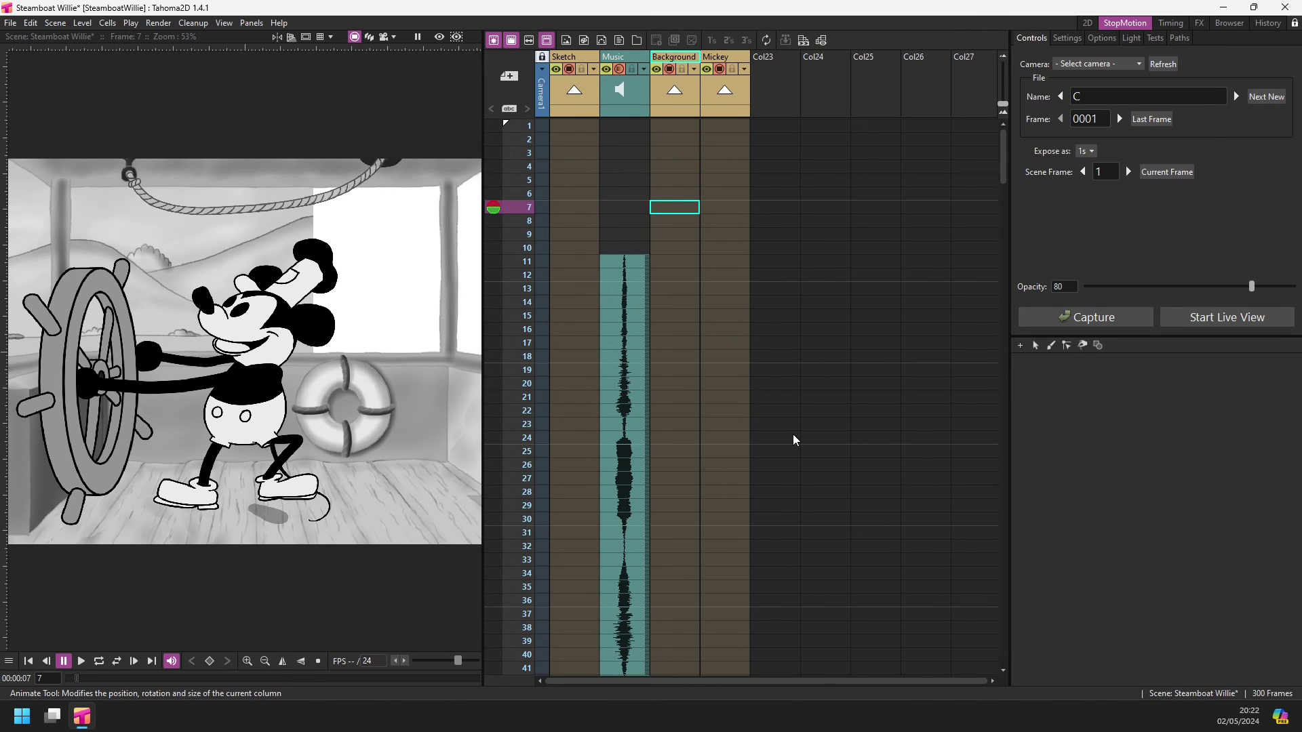
# In the FX room, toggle between stage and FX schematics and view the selected column nodes' options
pyautogui.click(1201, 24)
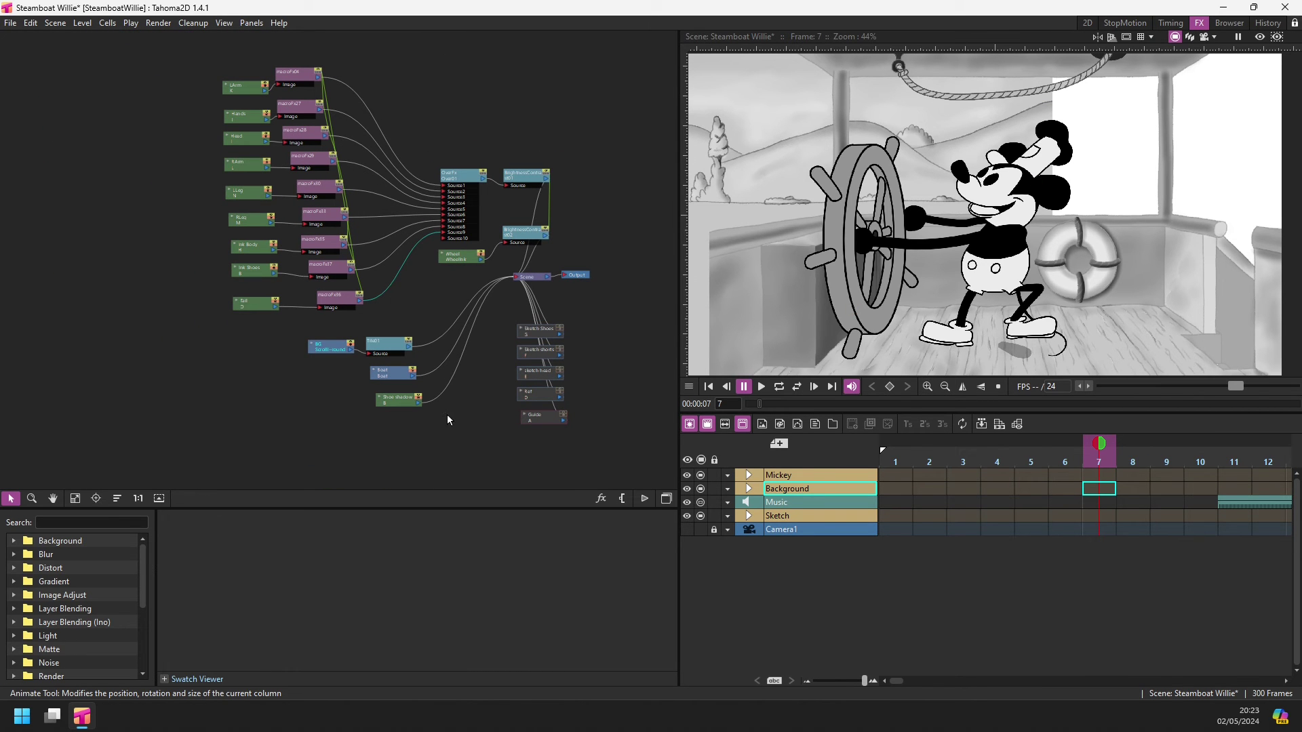
pyautogui.click(670, 500)
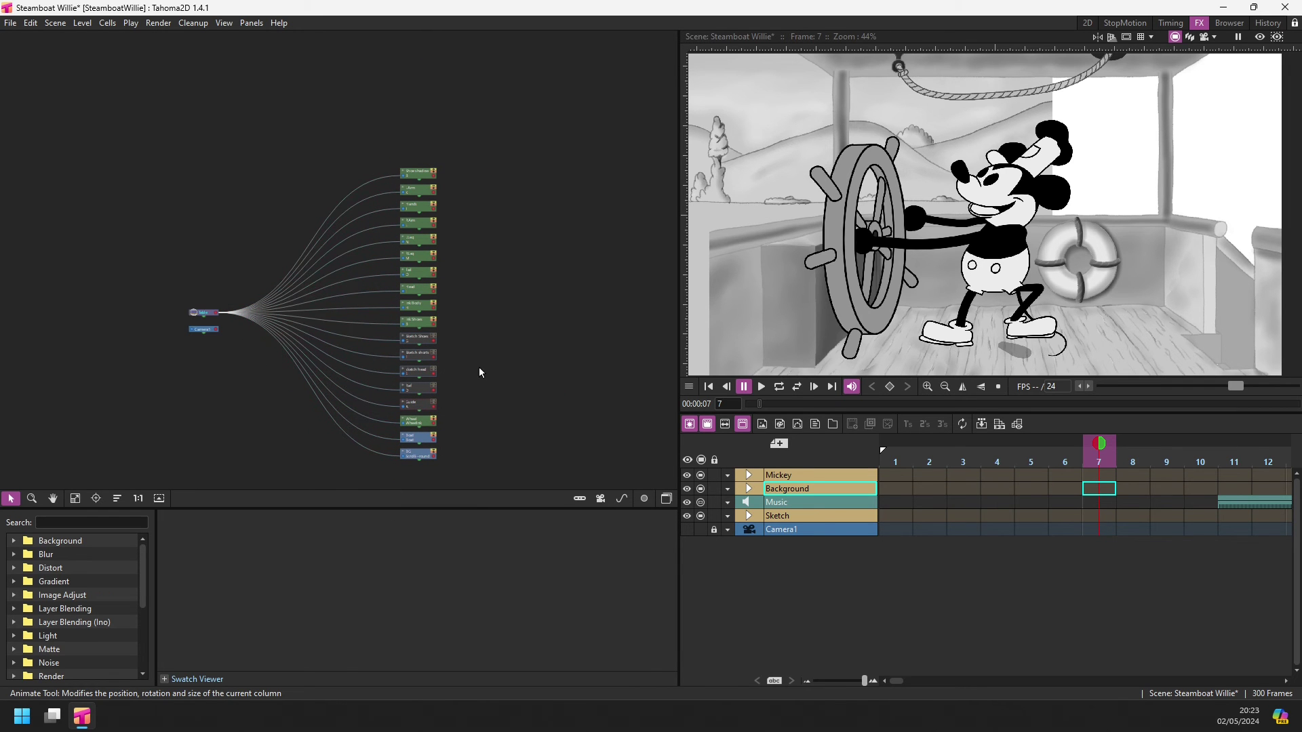
pyautogui.click(666, 498)
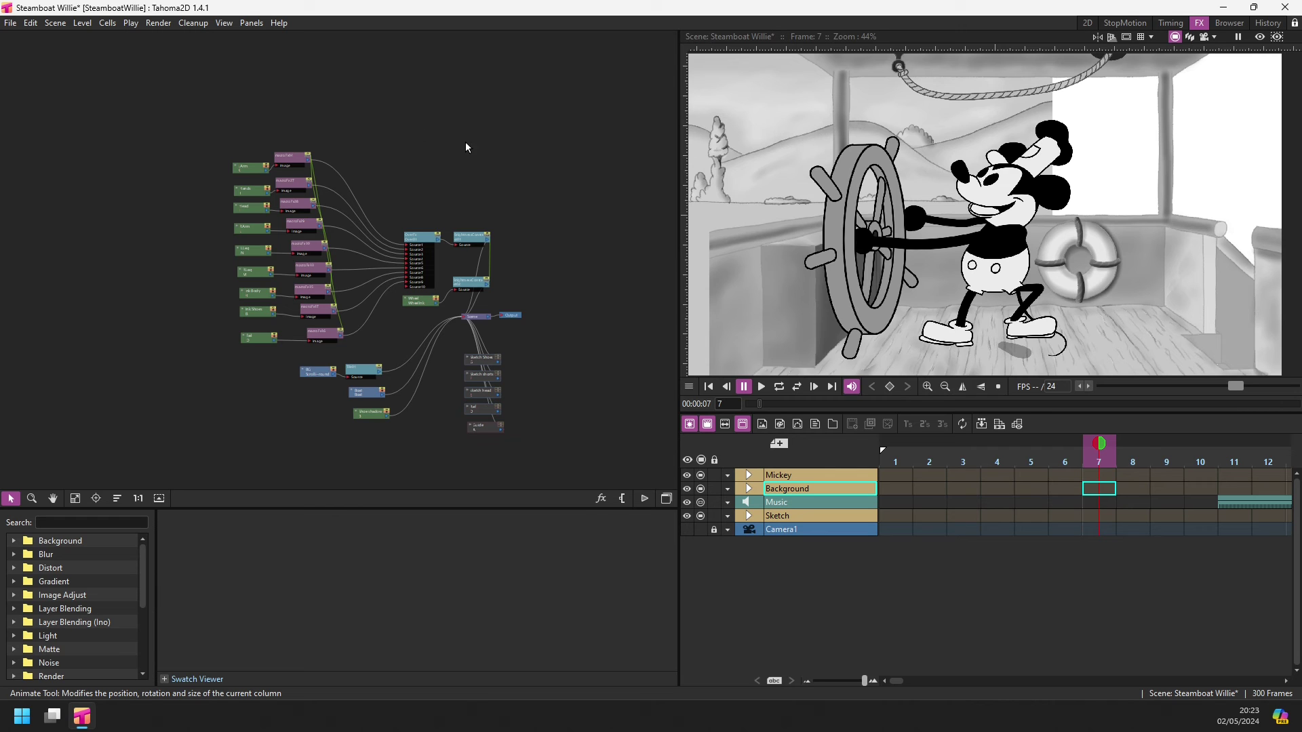
pyautogui.moveTo(193, 113); pyautogui.dragTo(260, 396)
pyautogui.rightClick(250, 310)
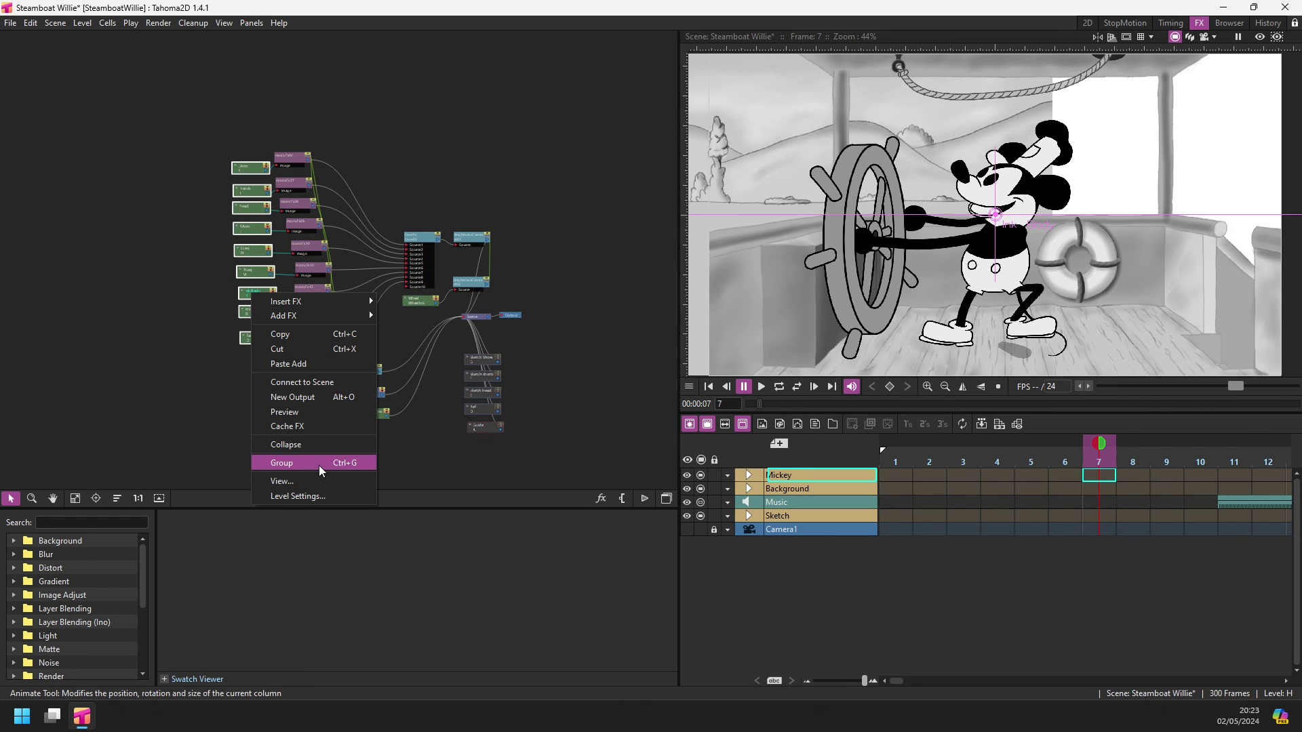
pyautogui.click(205, 390)
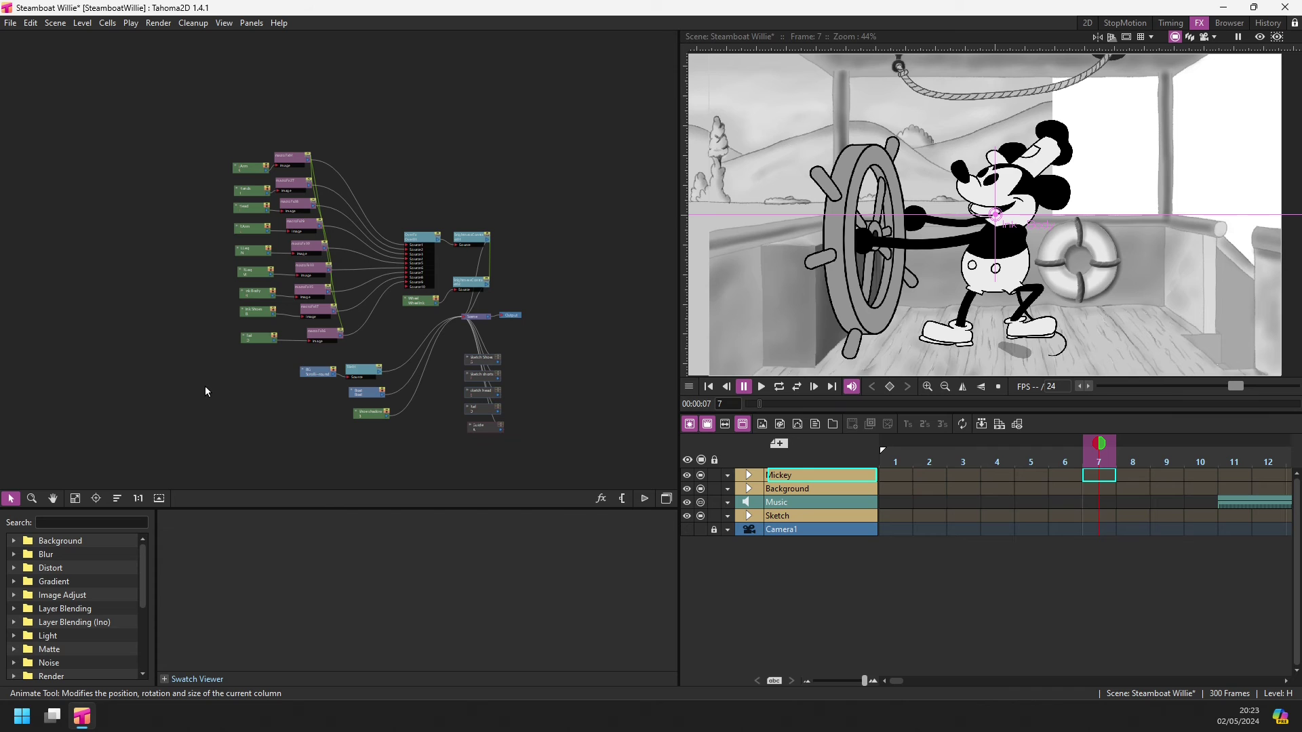
# Glance at the Help menu, then return to the 2D room
pyautogui.click(279, 23)
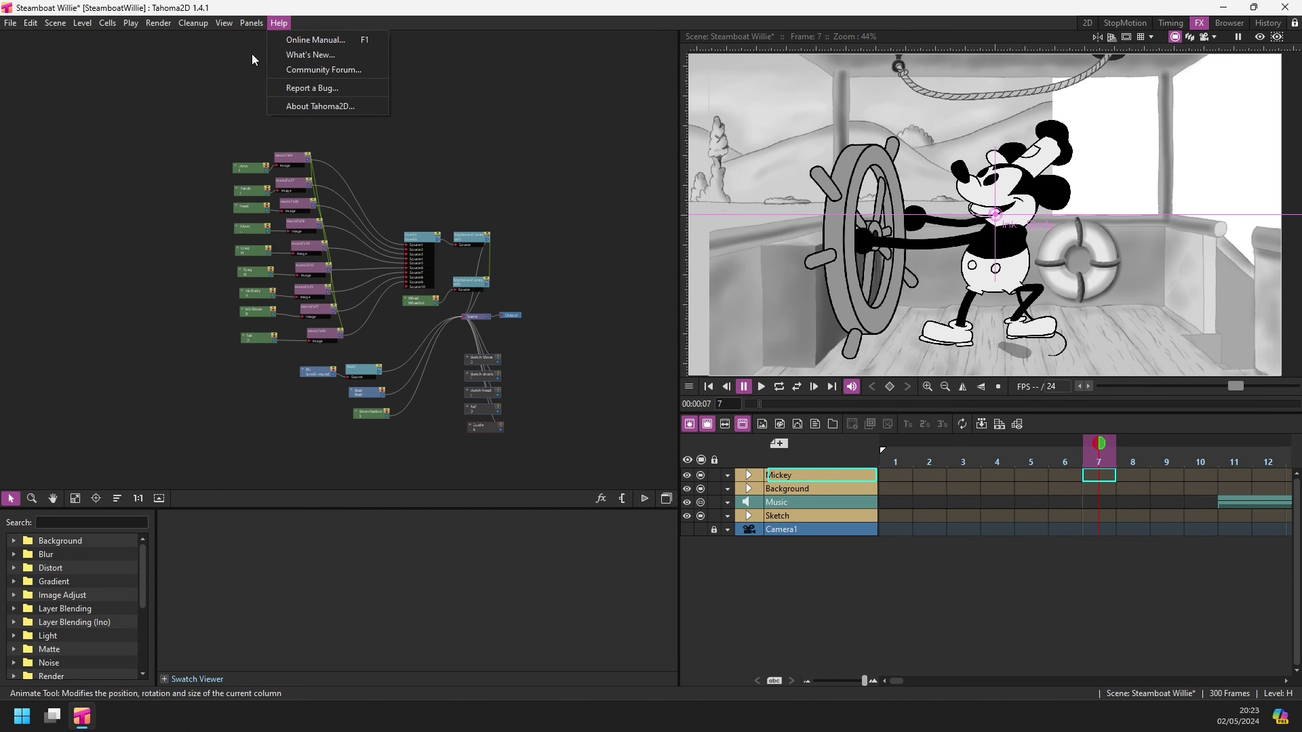
pyautogui.click(185, 90)
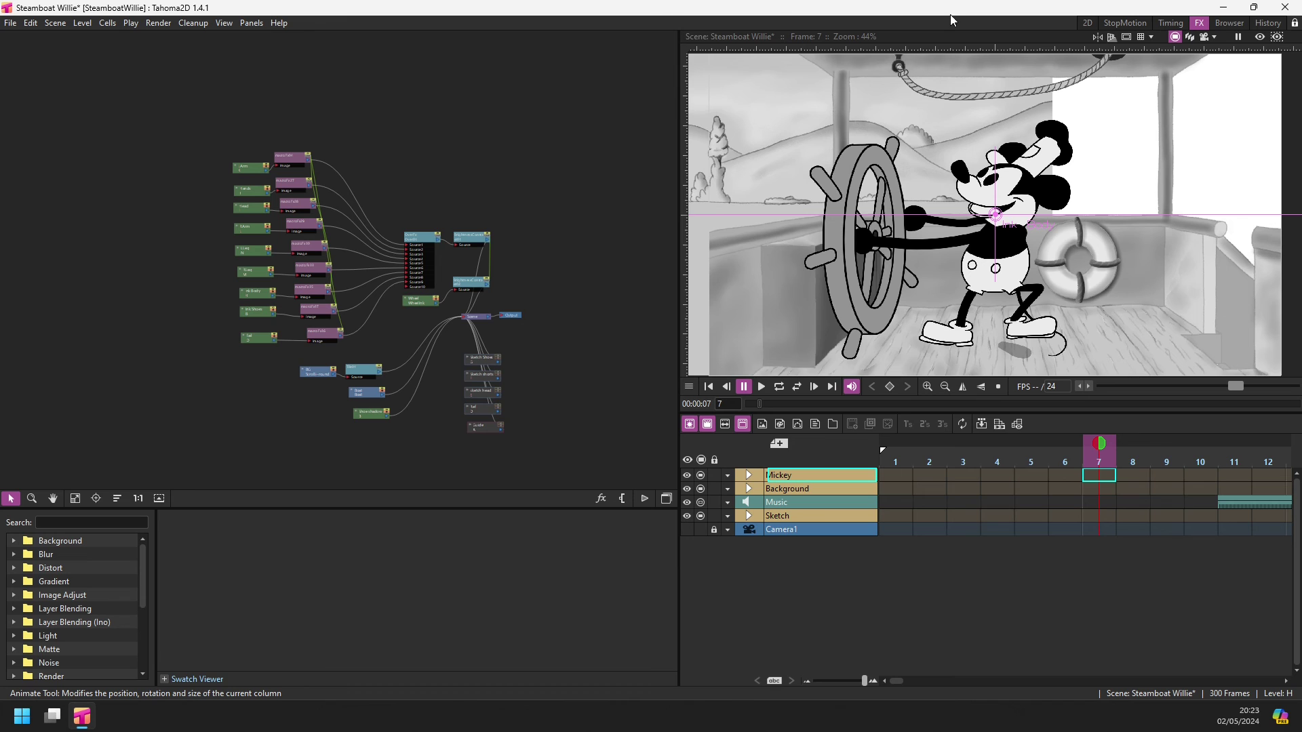
pyautogui.click(1085, 24)
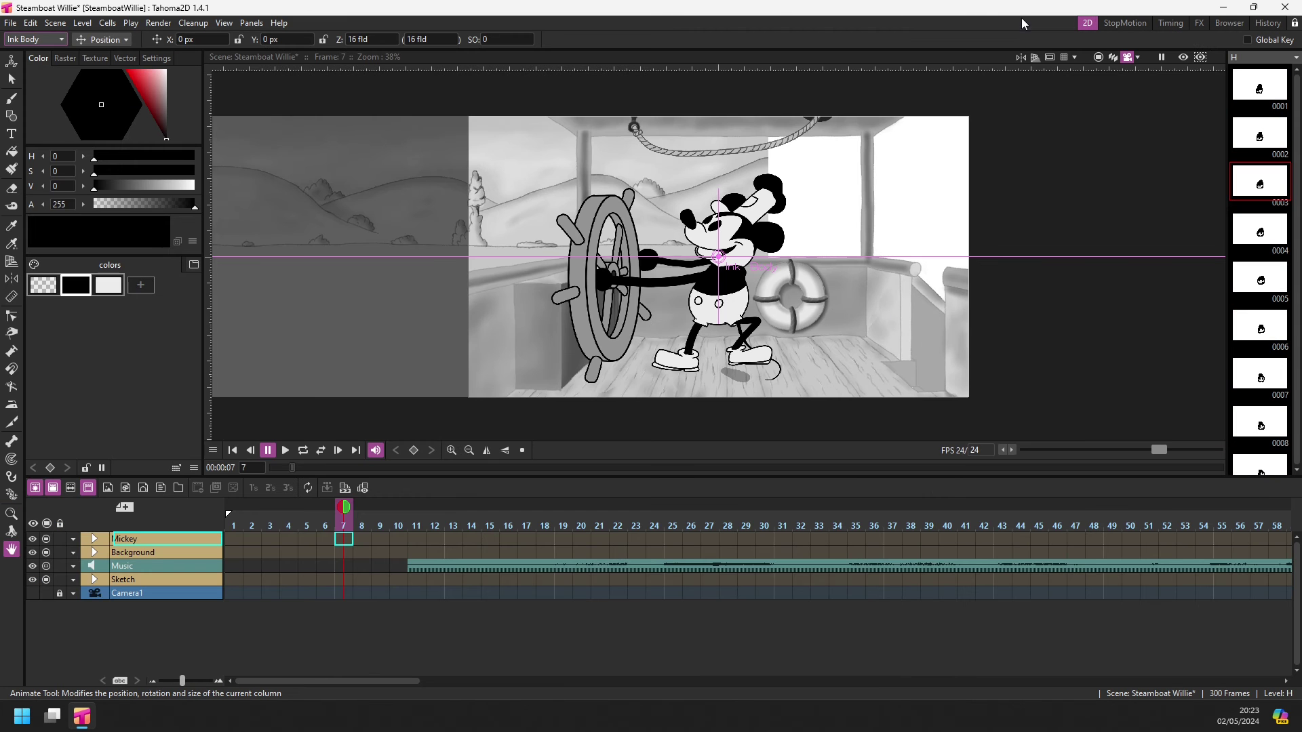
# Add the NoteLevel1 note column below Mickey, then close the Background column menu unchanged
pyautogui.click(163, 490)
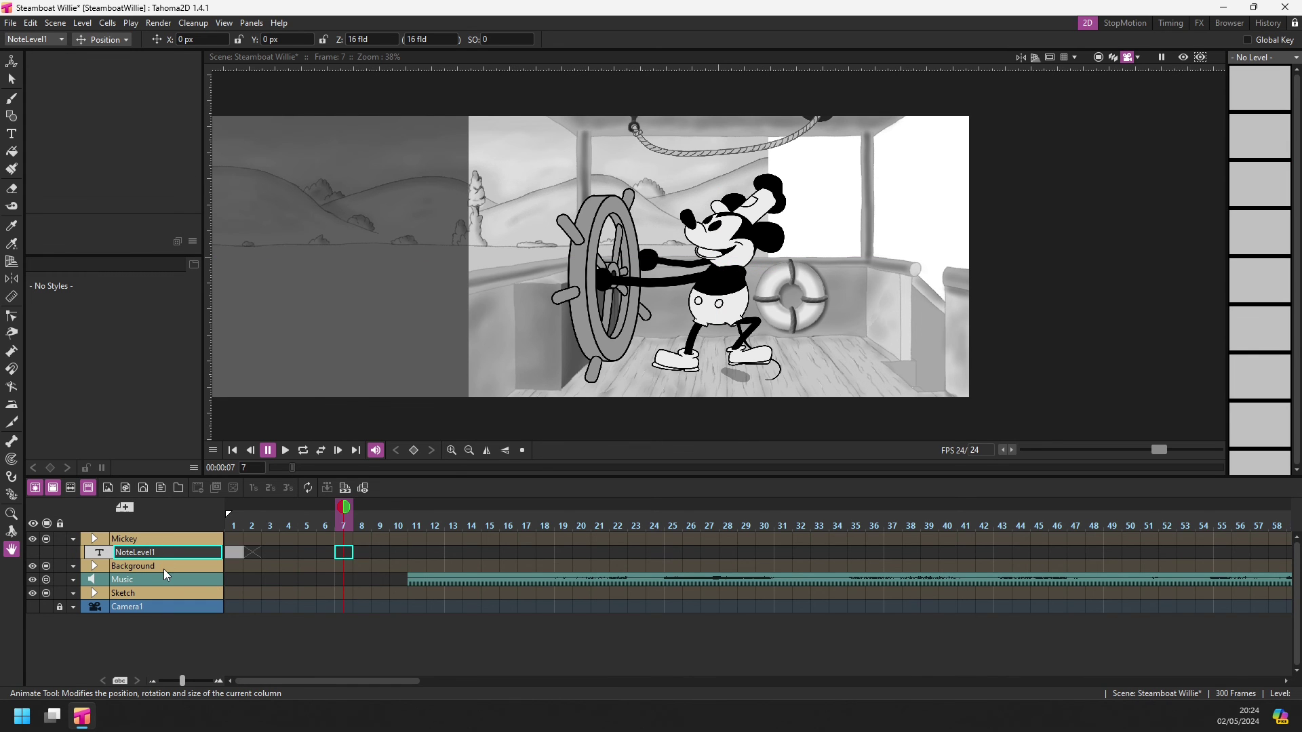
pyautogui.rightClick(166, 569)
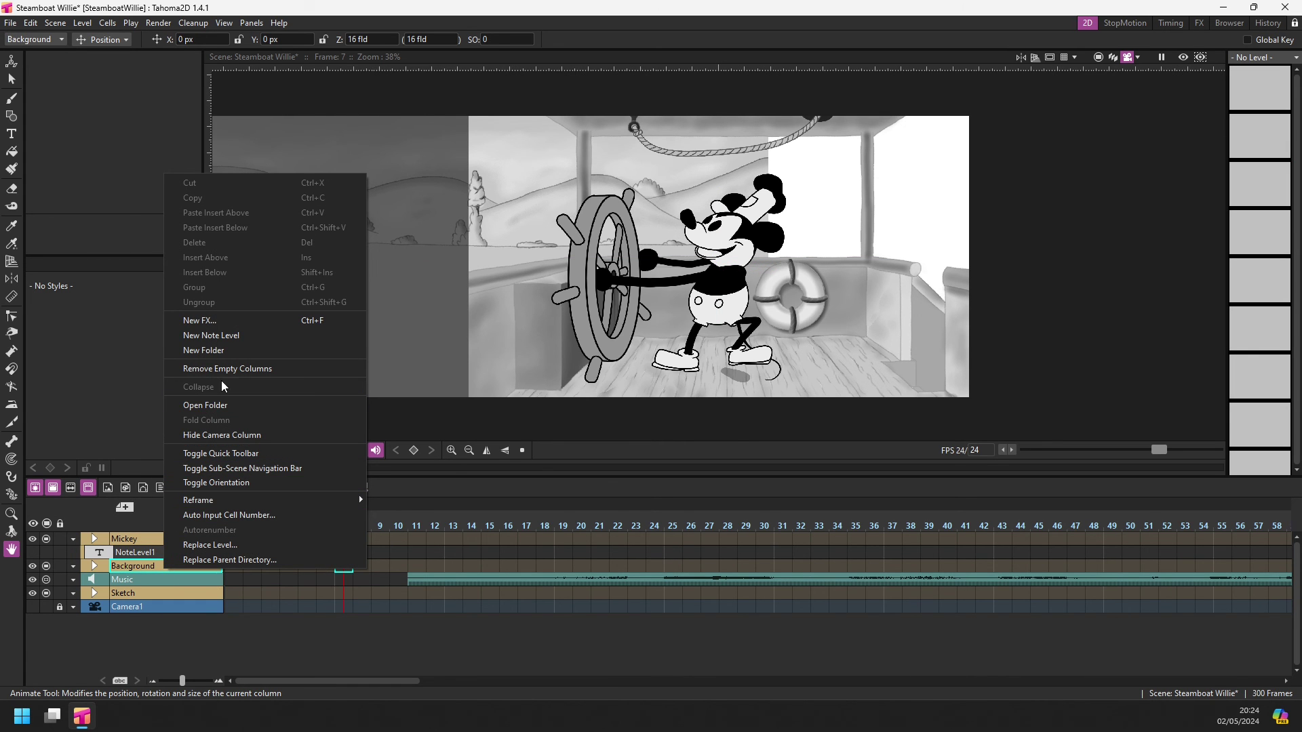
pyautogui.click(96, 377)
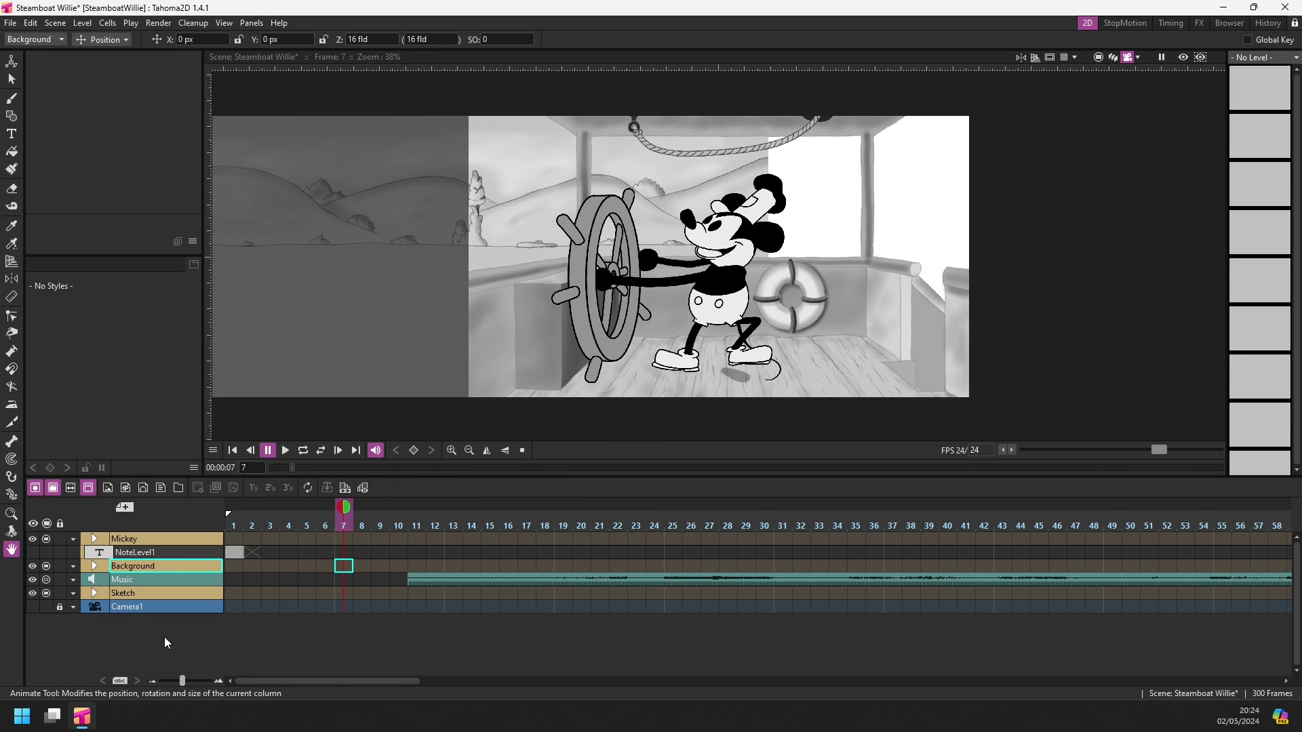
# Rename the Mickey folder to 'Mickey - Steamboat Willie - Version 1'
pyautogui.doubleClick(148, 540)
pyautogui.click(172, 535)
pyautogui.write('- Steamboat Willie - Version 1')
pyautogui.press('Return')
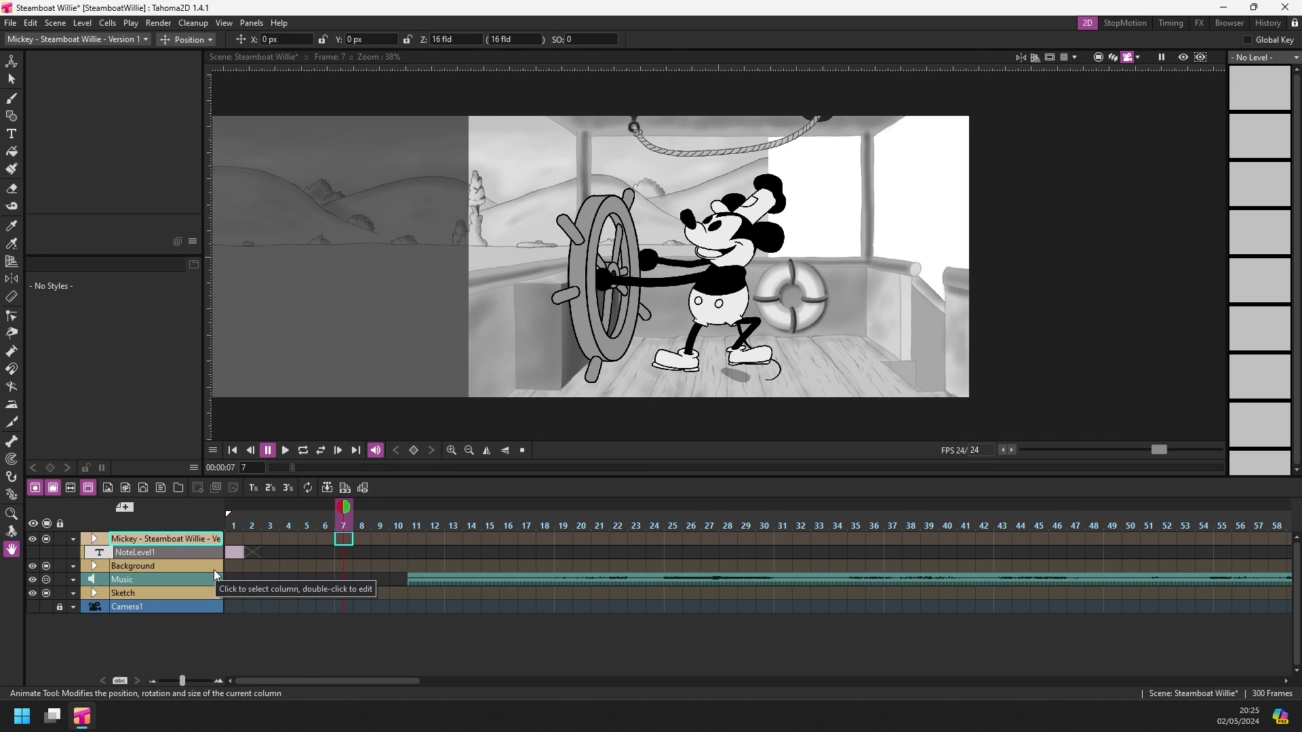
# Widen the column header area so the full folder name shows
pyautogui.moveTo(216, 575)
pyautogui.mouseDown()
pyautogui.moveTo(341, 584)
pyautogui.moveTo(223, 585)
pyautogui.mouseUp()
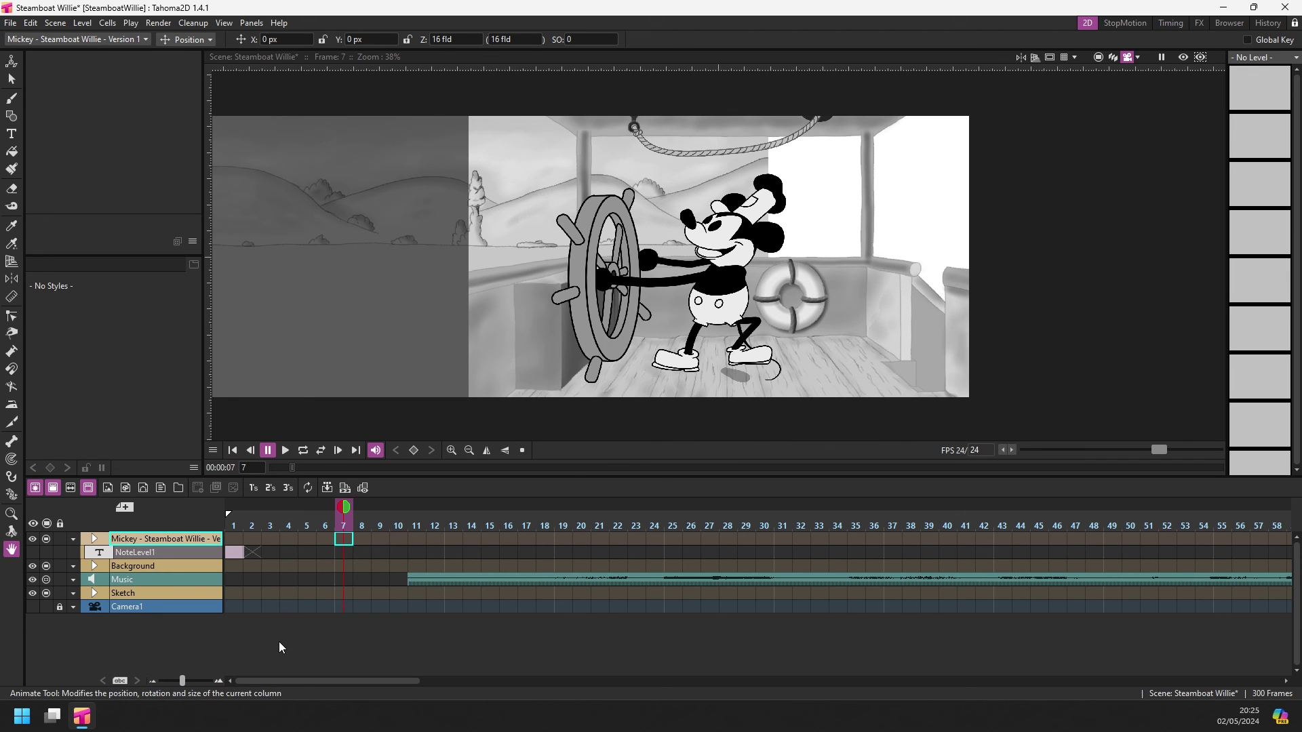
pyautogui.click(250, 585)
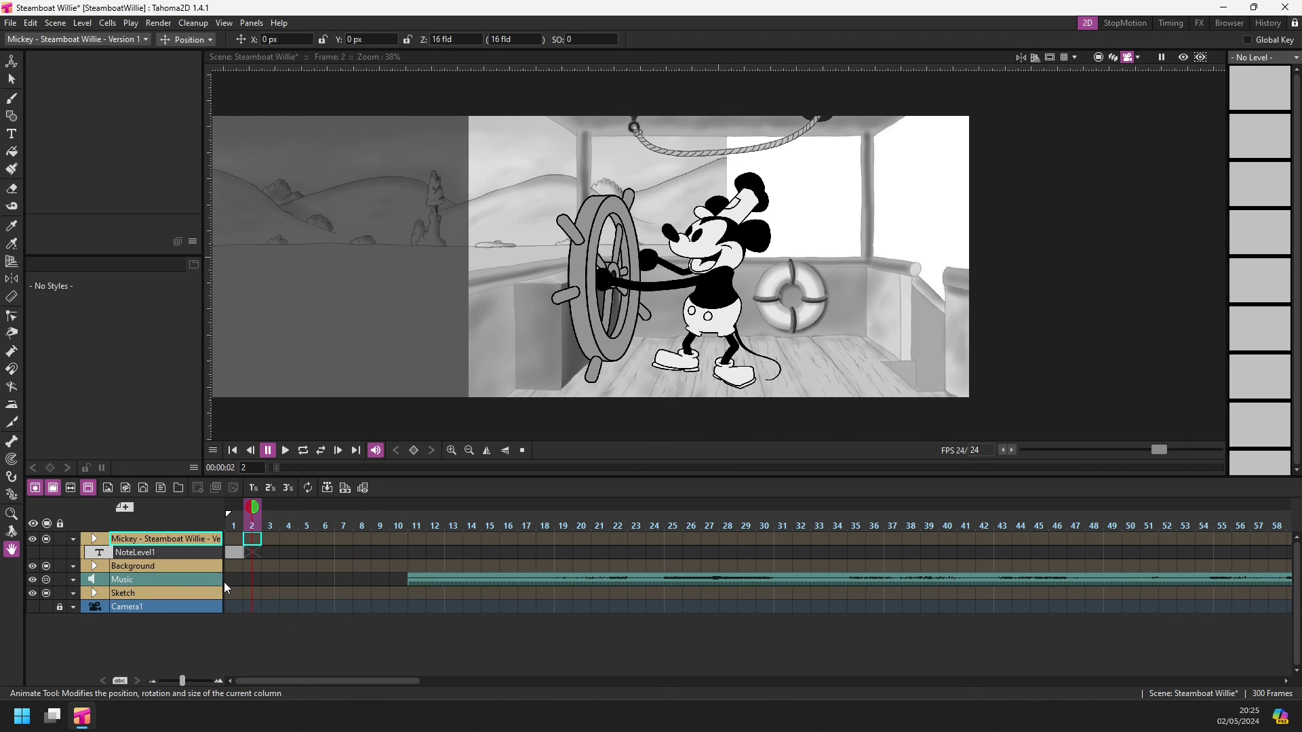
pyautogui.moveTo(223, 583)
pyautogui.mouseDown()
pyautogui.moveTo(308, 587)
pyautogui.moveTo(248, 587)
pyautogui.mouseUp()
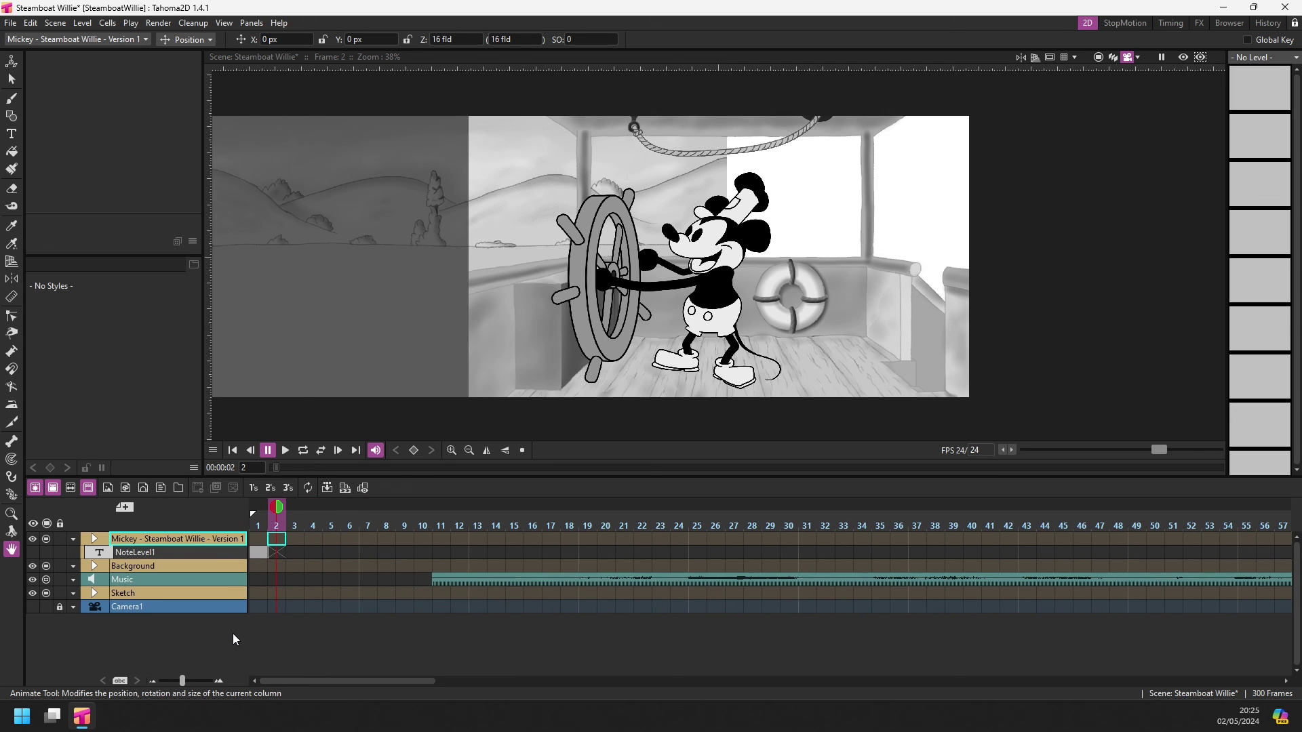